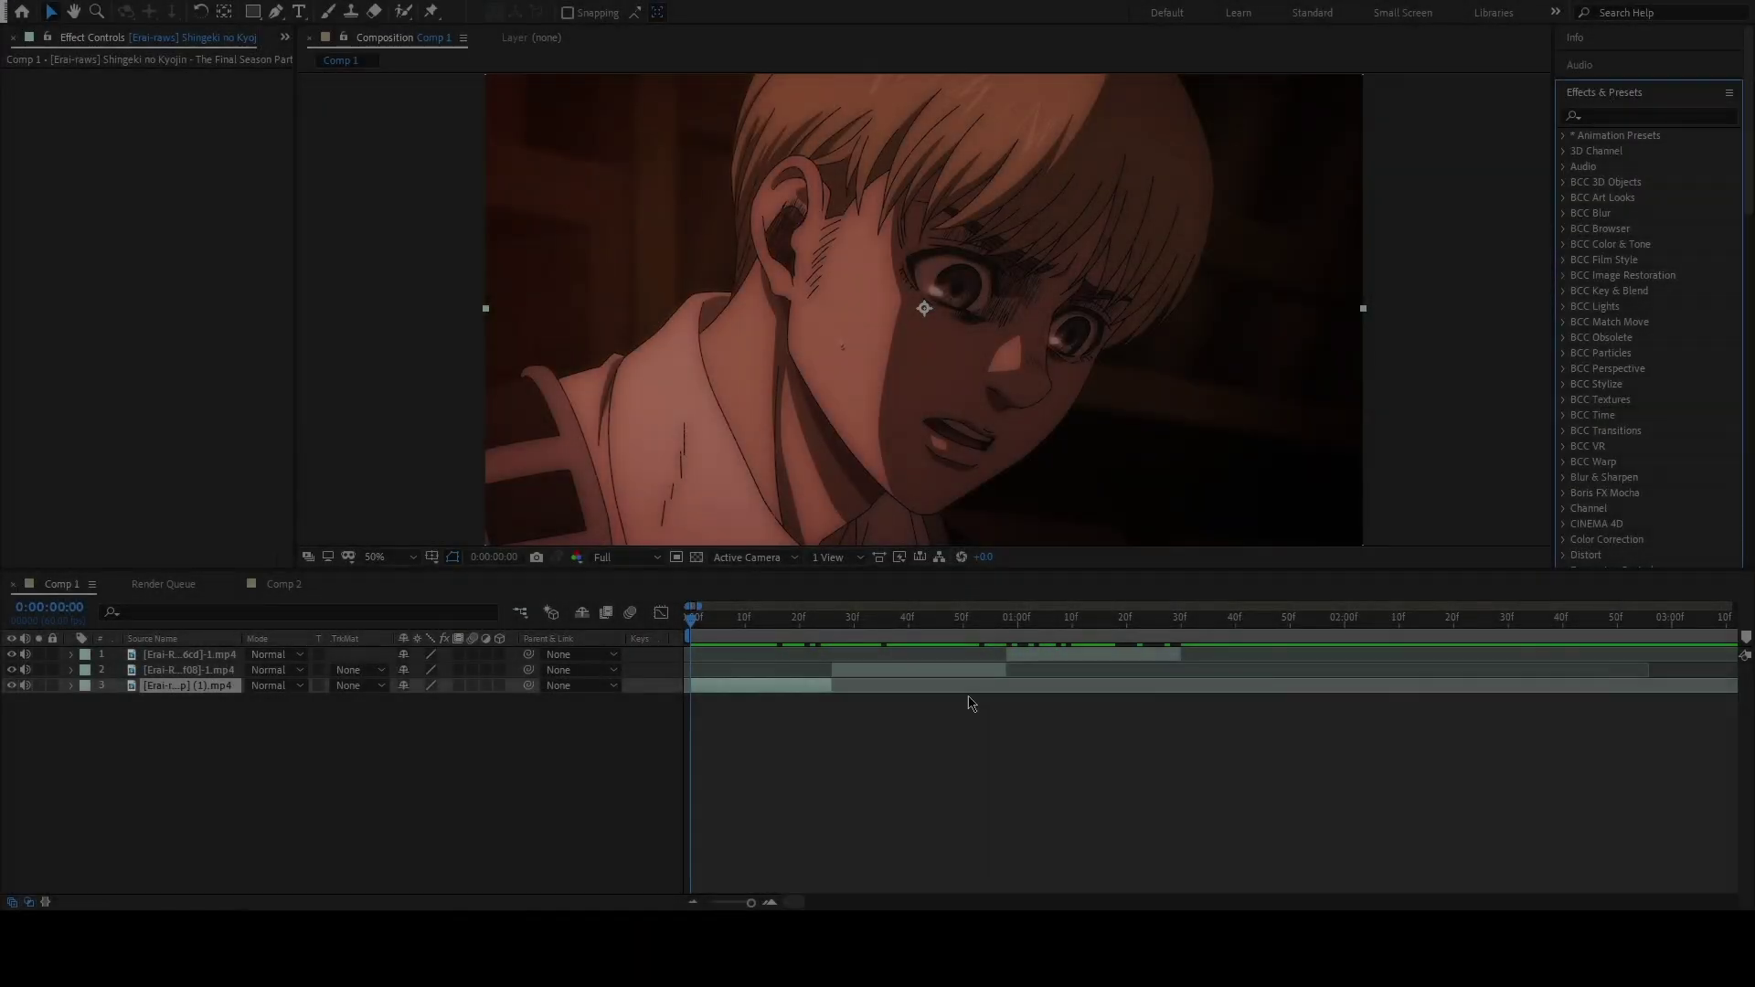
Search 'levels' and drop the Levels effect onto the Shingeki no Kyojin clip (layer 3)
click(850, 735)
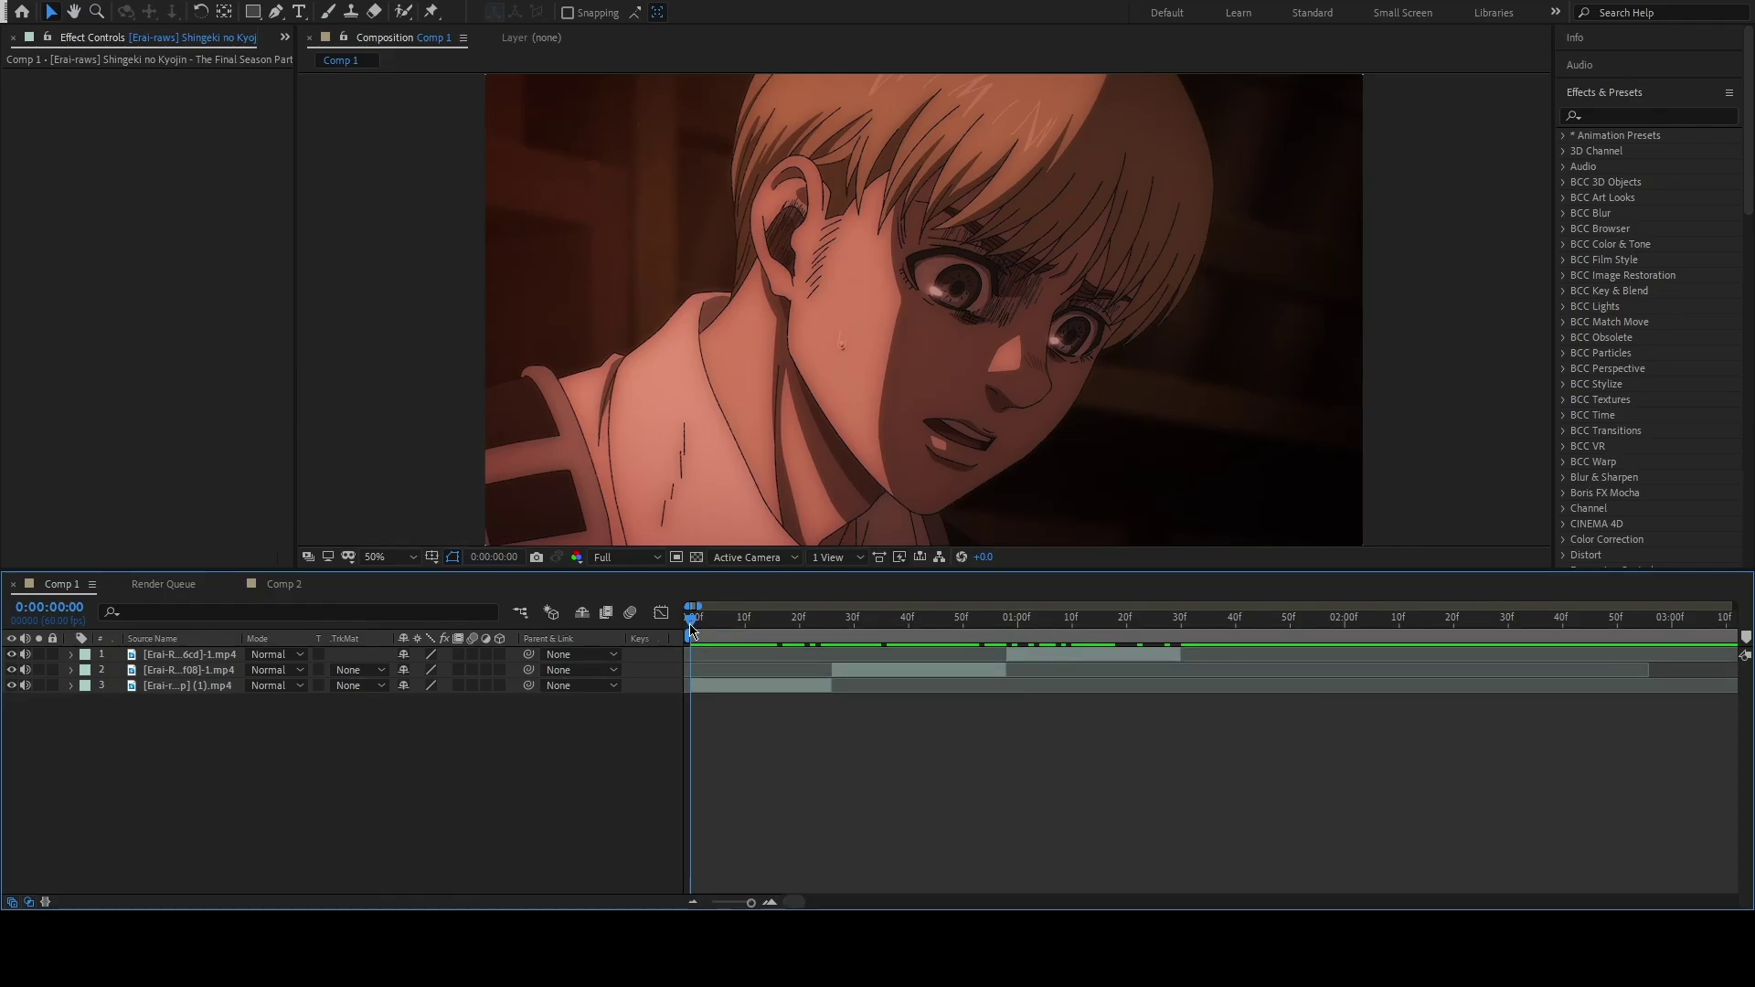
mouse_move(709, 619)
mouse_down()
mouse_move(1063, 595)
mouse_move(688, 595)
mouse_up()
click(1634, 114)
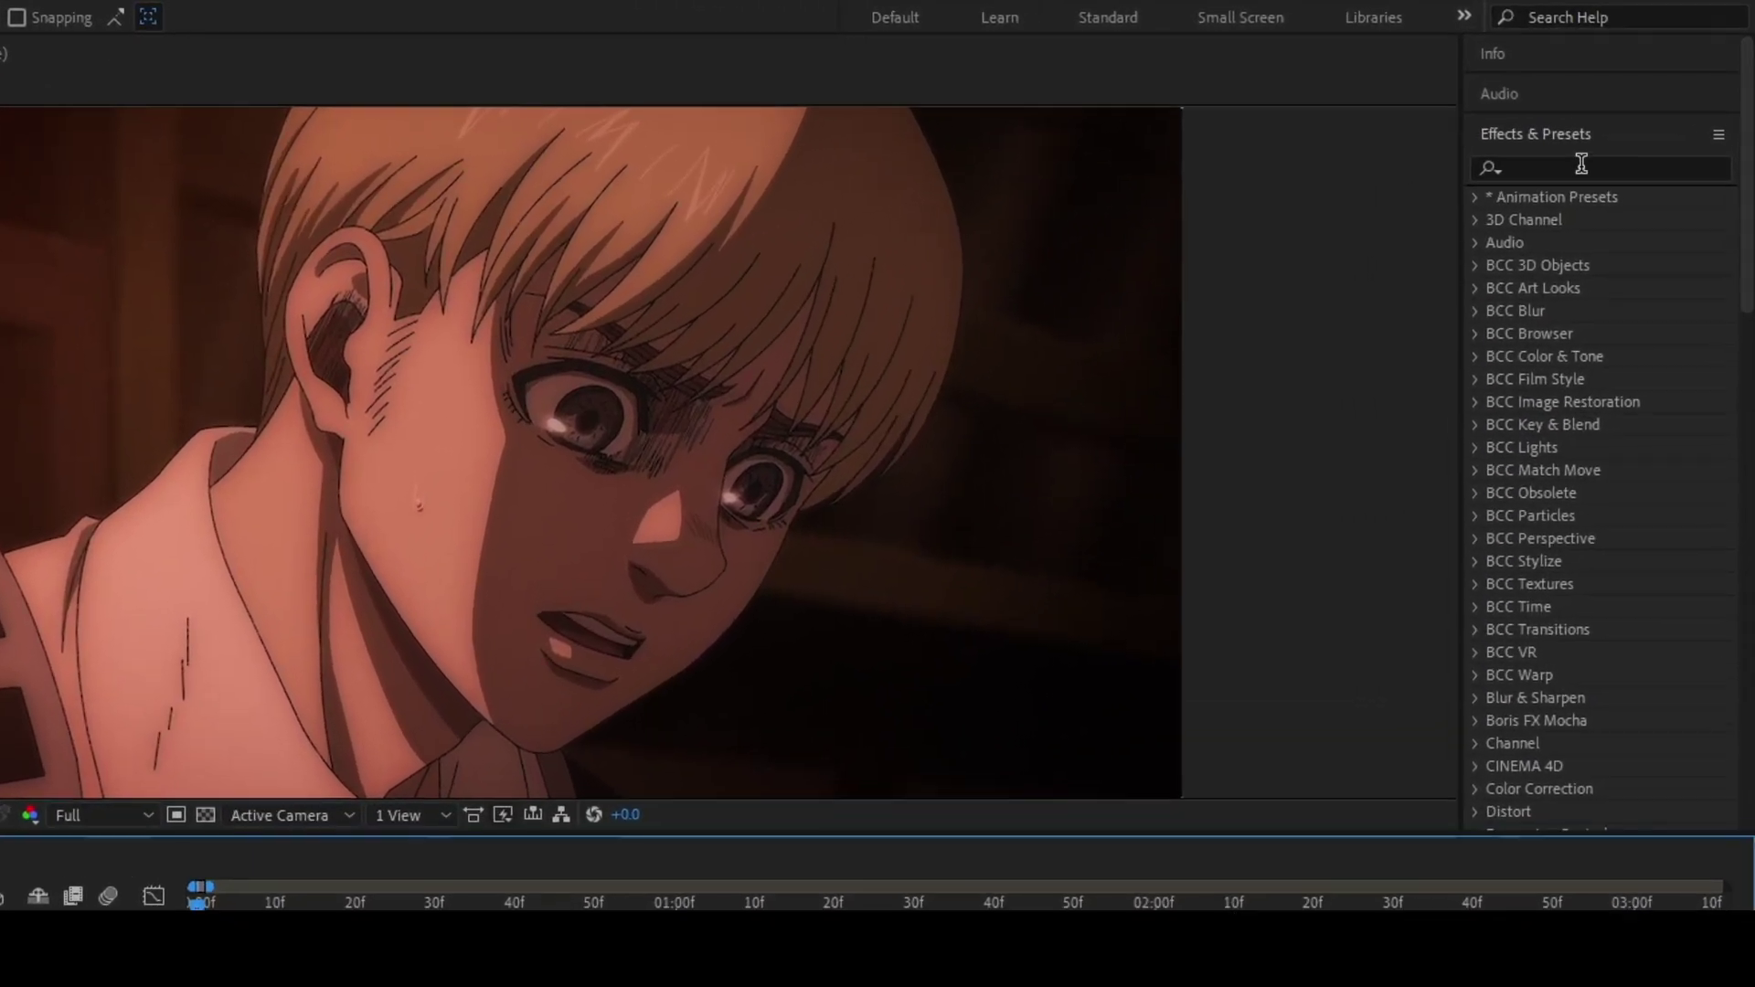
text(levels)
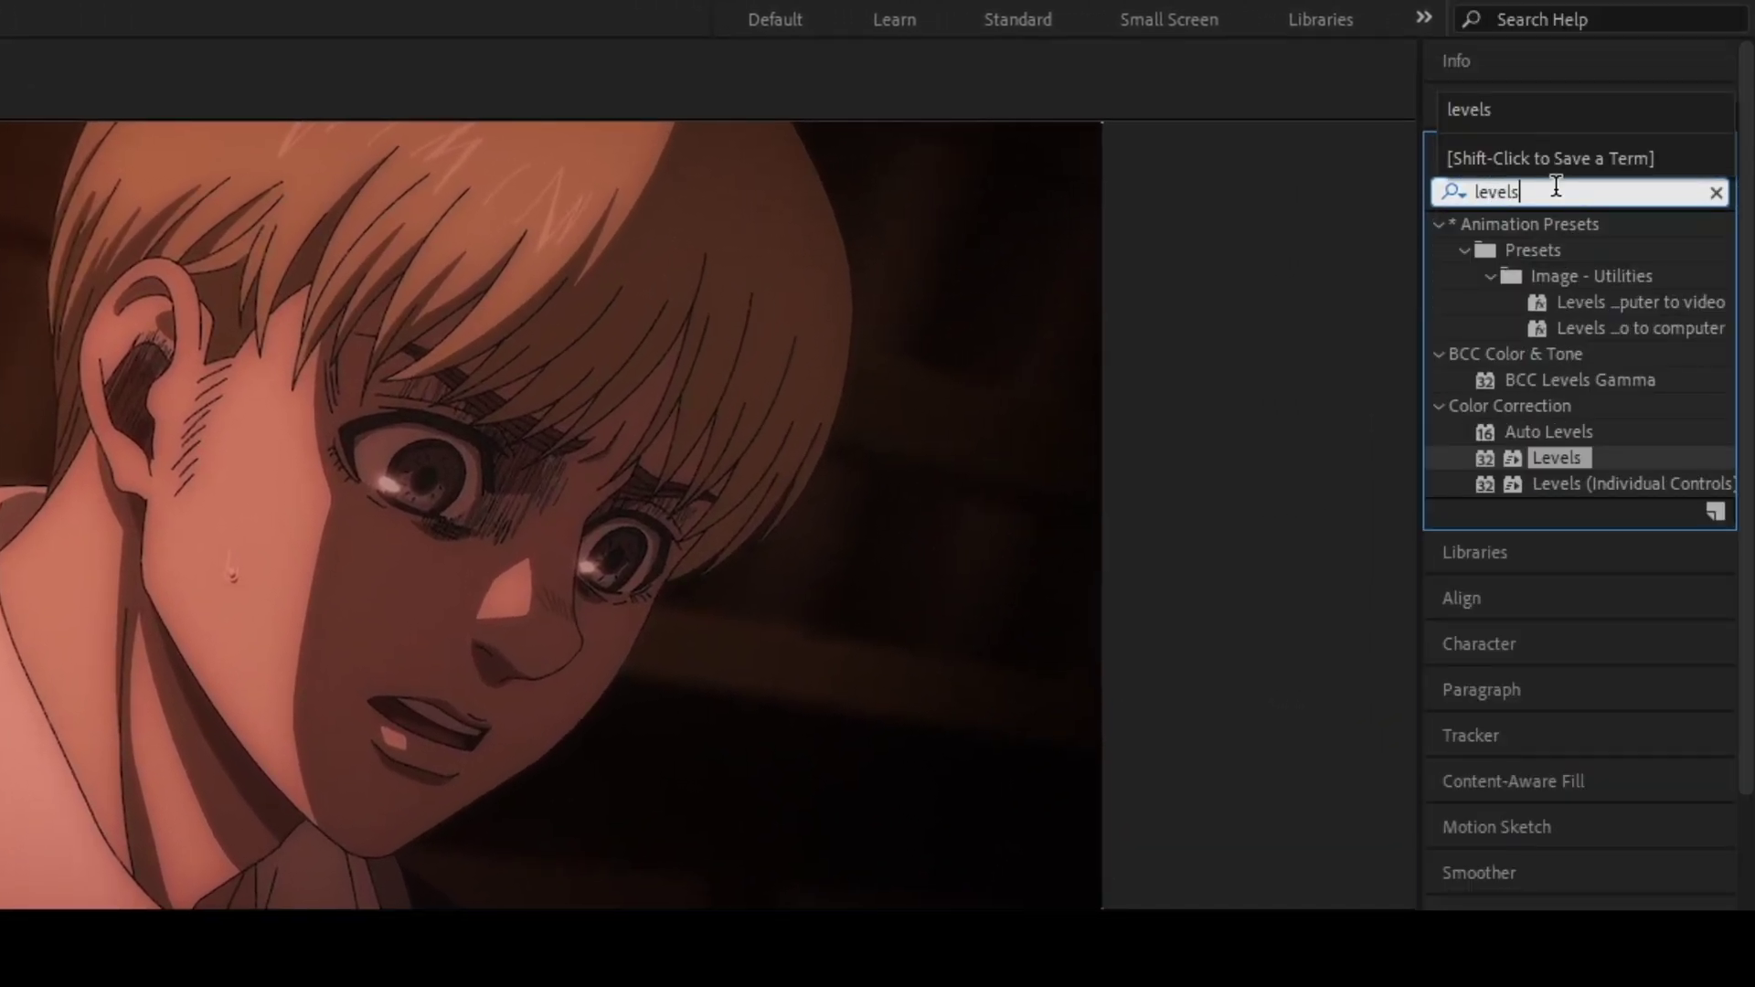
drag(1629, 460, 743, 688)
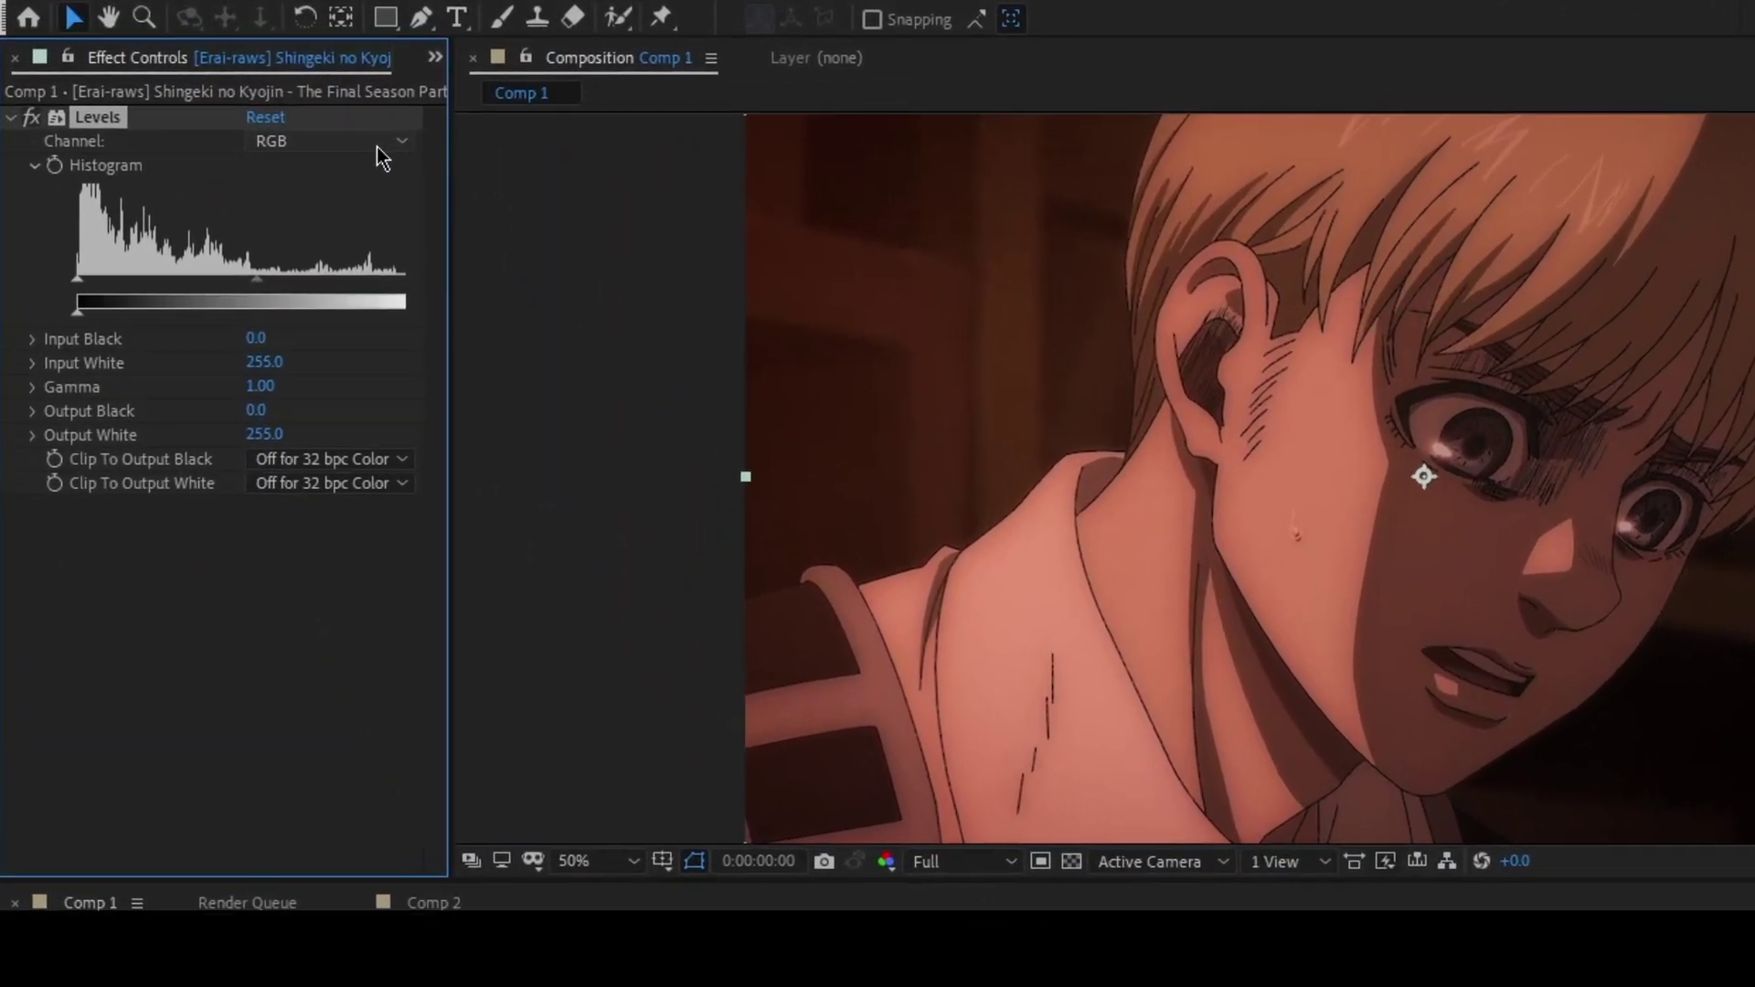
Lower the Red, Green and Blue input white points in Levels, Blue down to 121
click(245, 92)
click(337, 203)
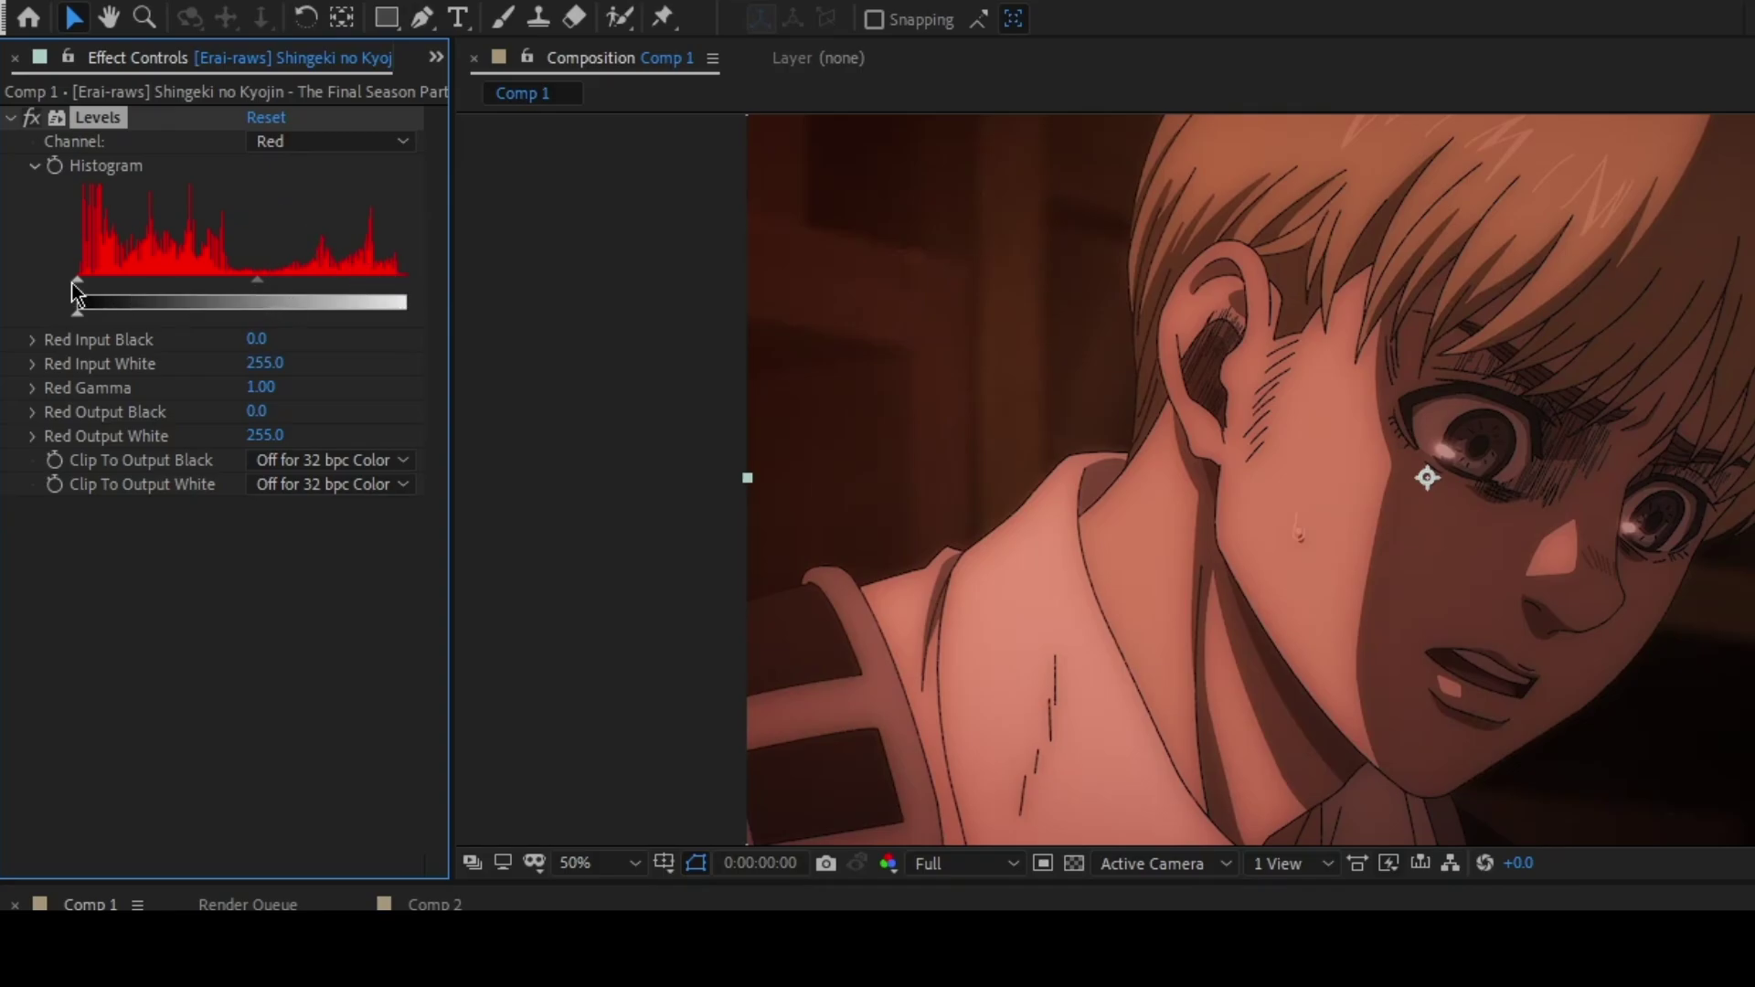
drag(404, 278, 403, 279)
click(352, 140)
click(320, 234)
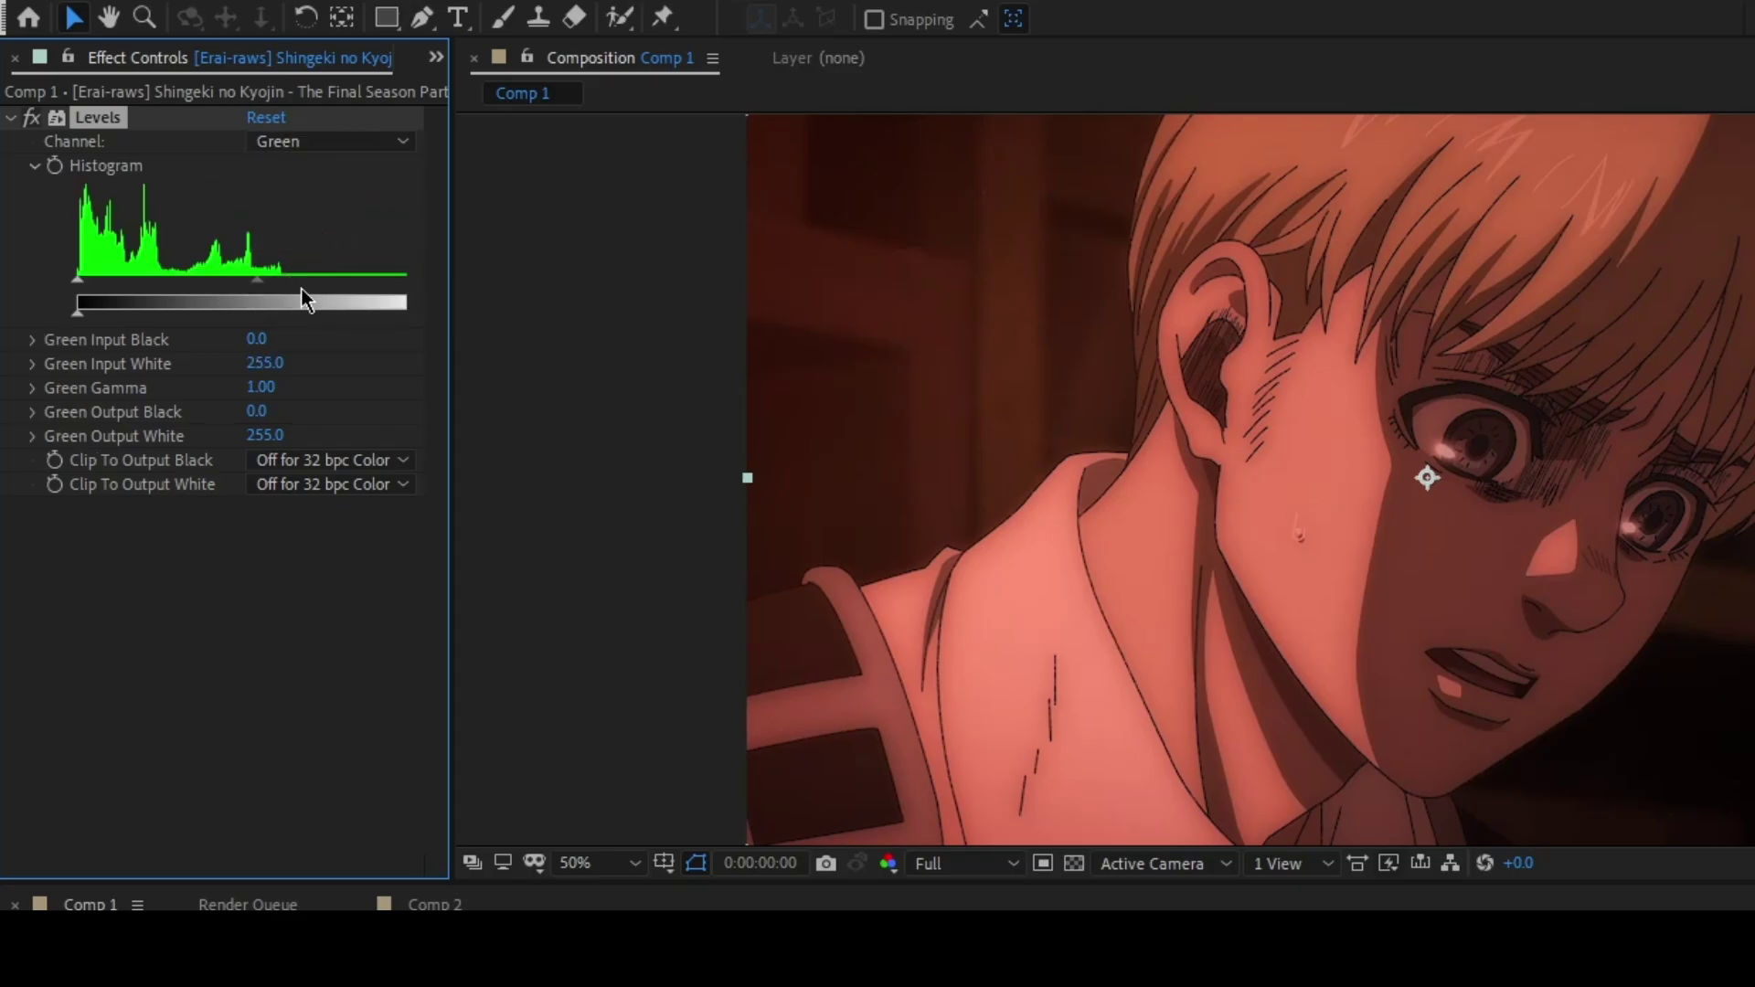
drag(408, 278, 282, 280)
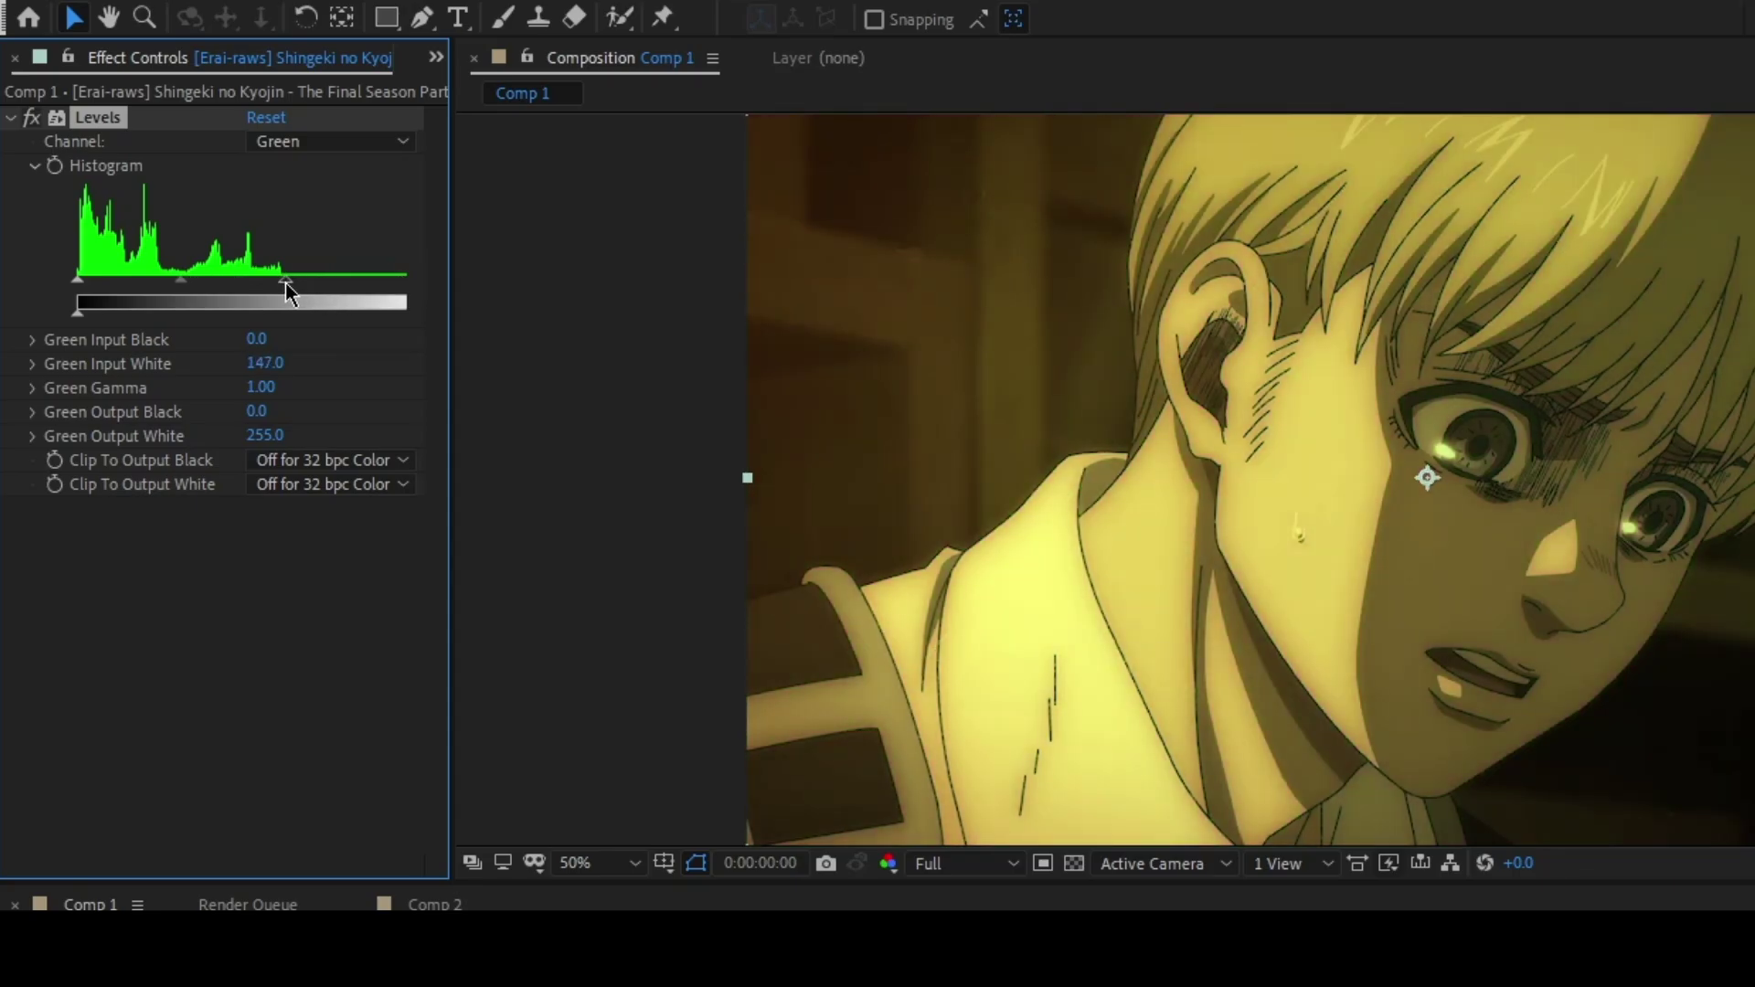
click(361, 141)
click(329, 266)
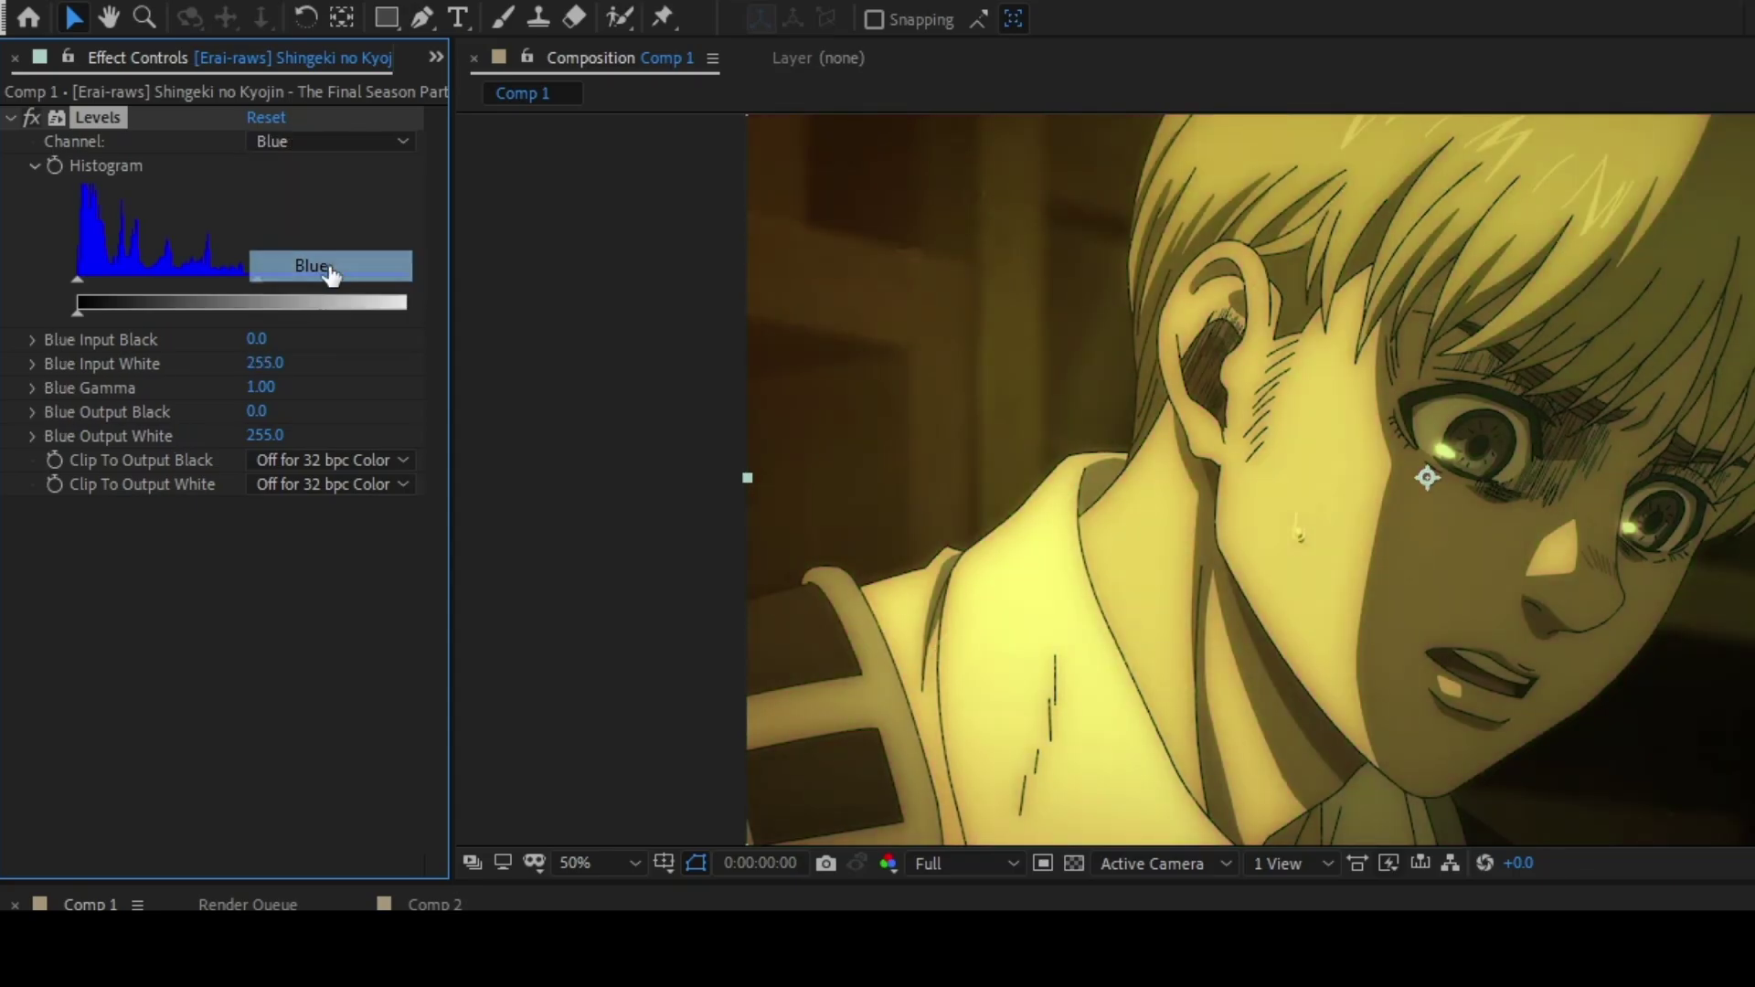
drag(408, 278, 250, 284)
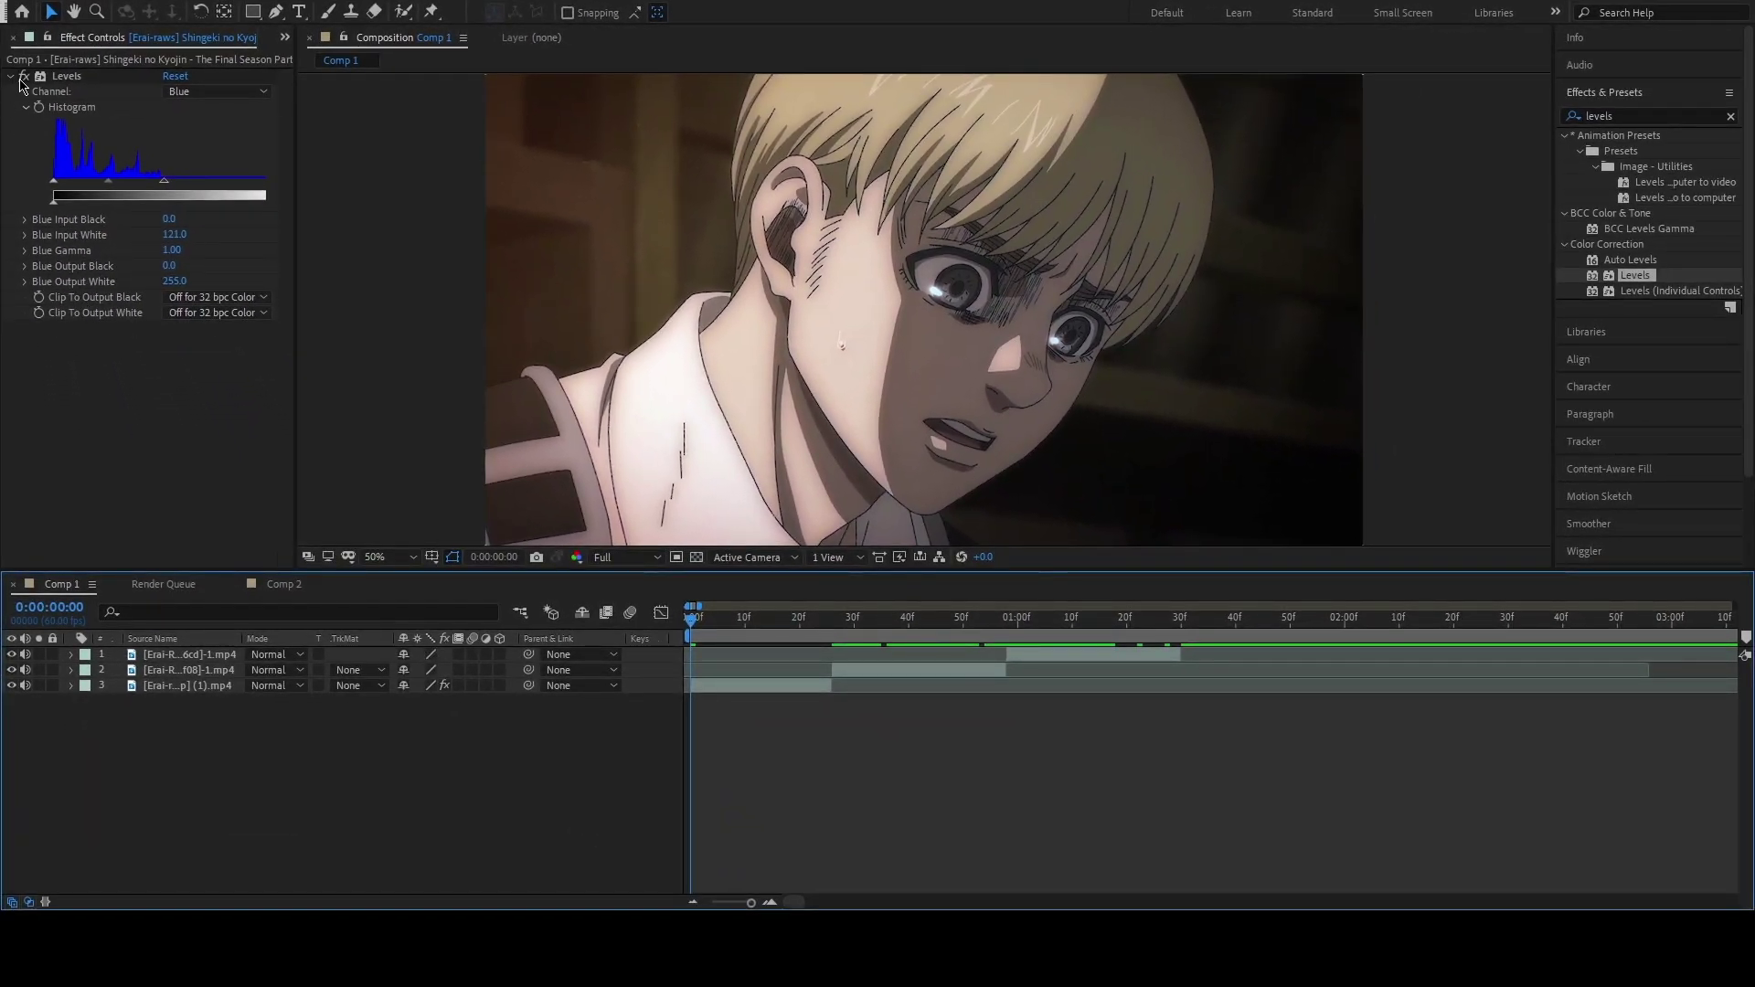
Apply the saved CC Color Balance Tutorial preset to the Shingeki clip
click(22, 78)
click(25, 77)
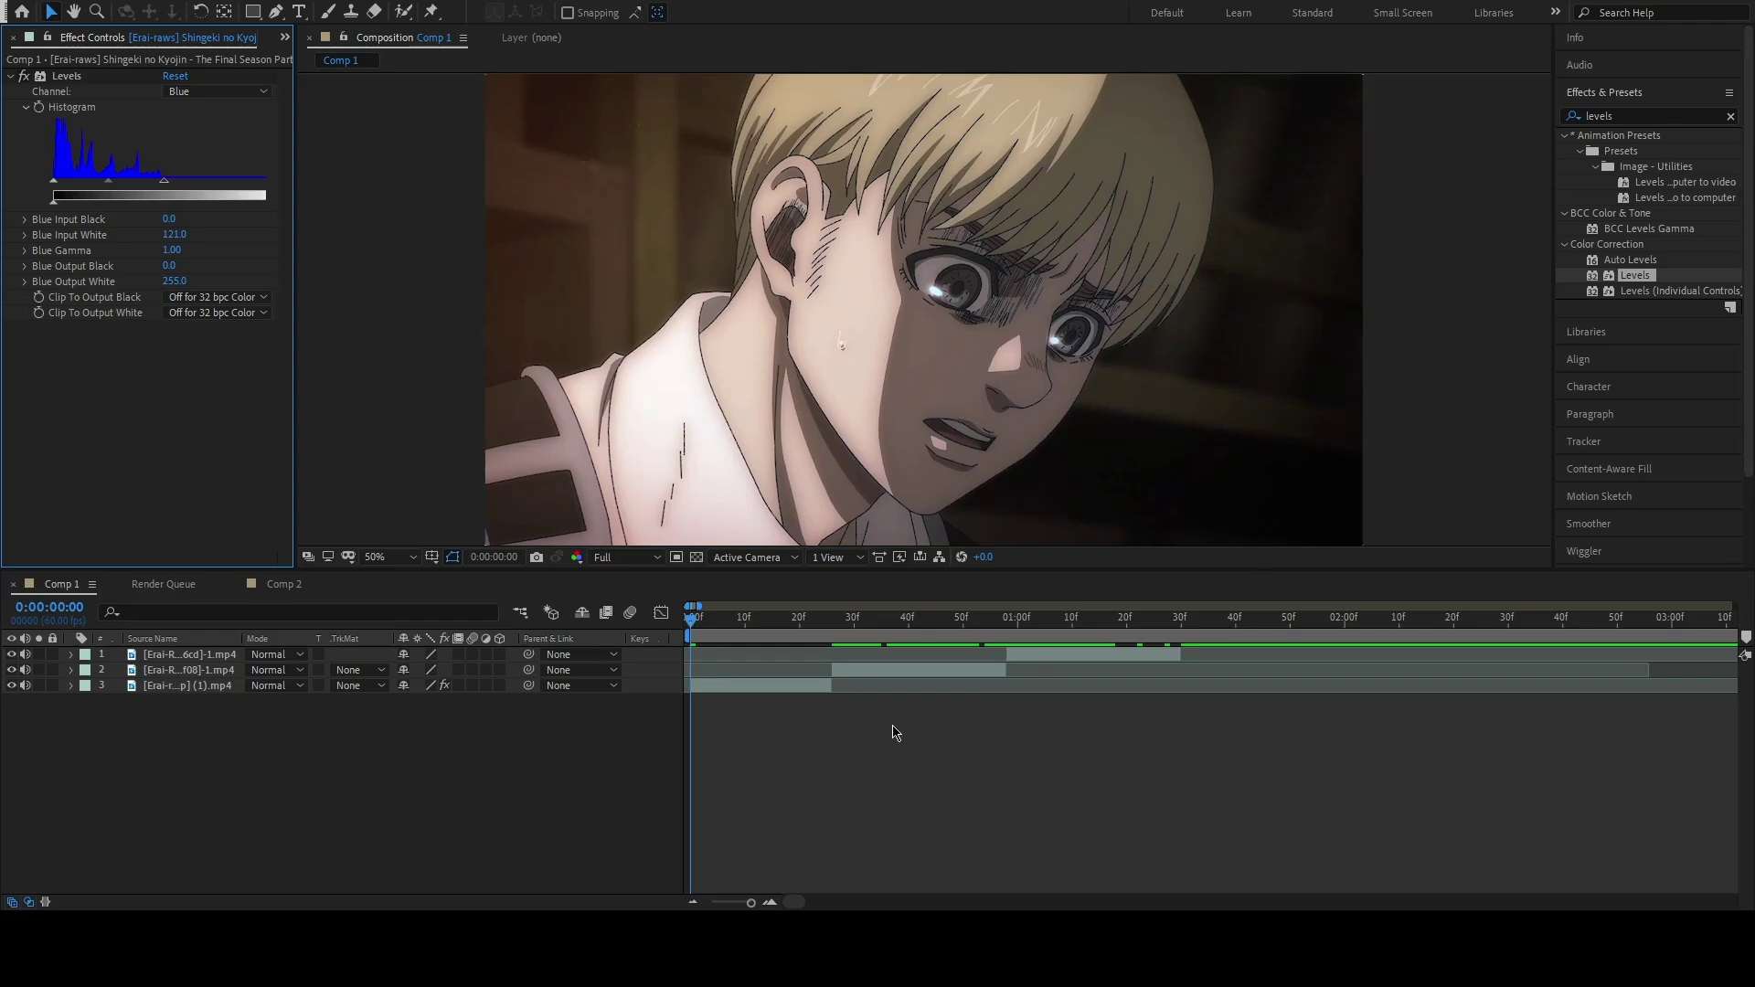
click(1641, 115)
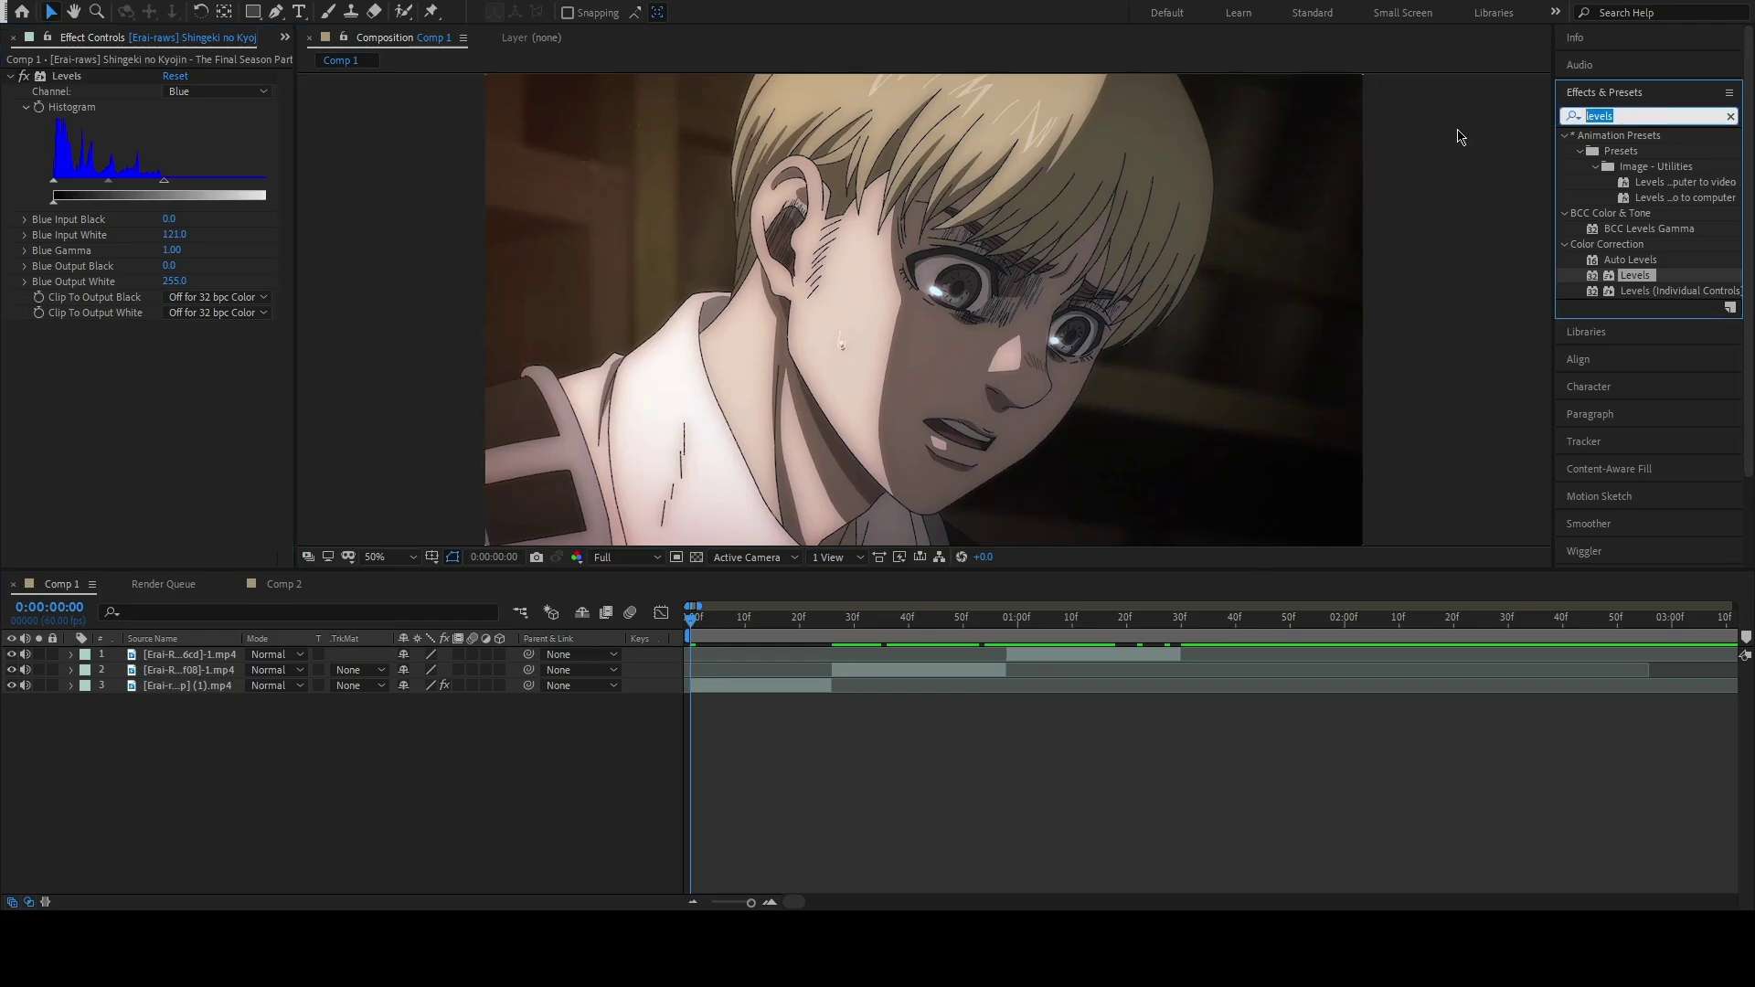
text(colora)
key(BackSpace)
text(bala)
drag(1692, 182, 588, 416)
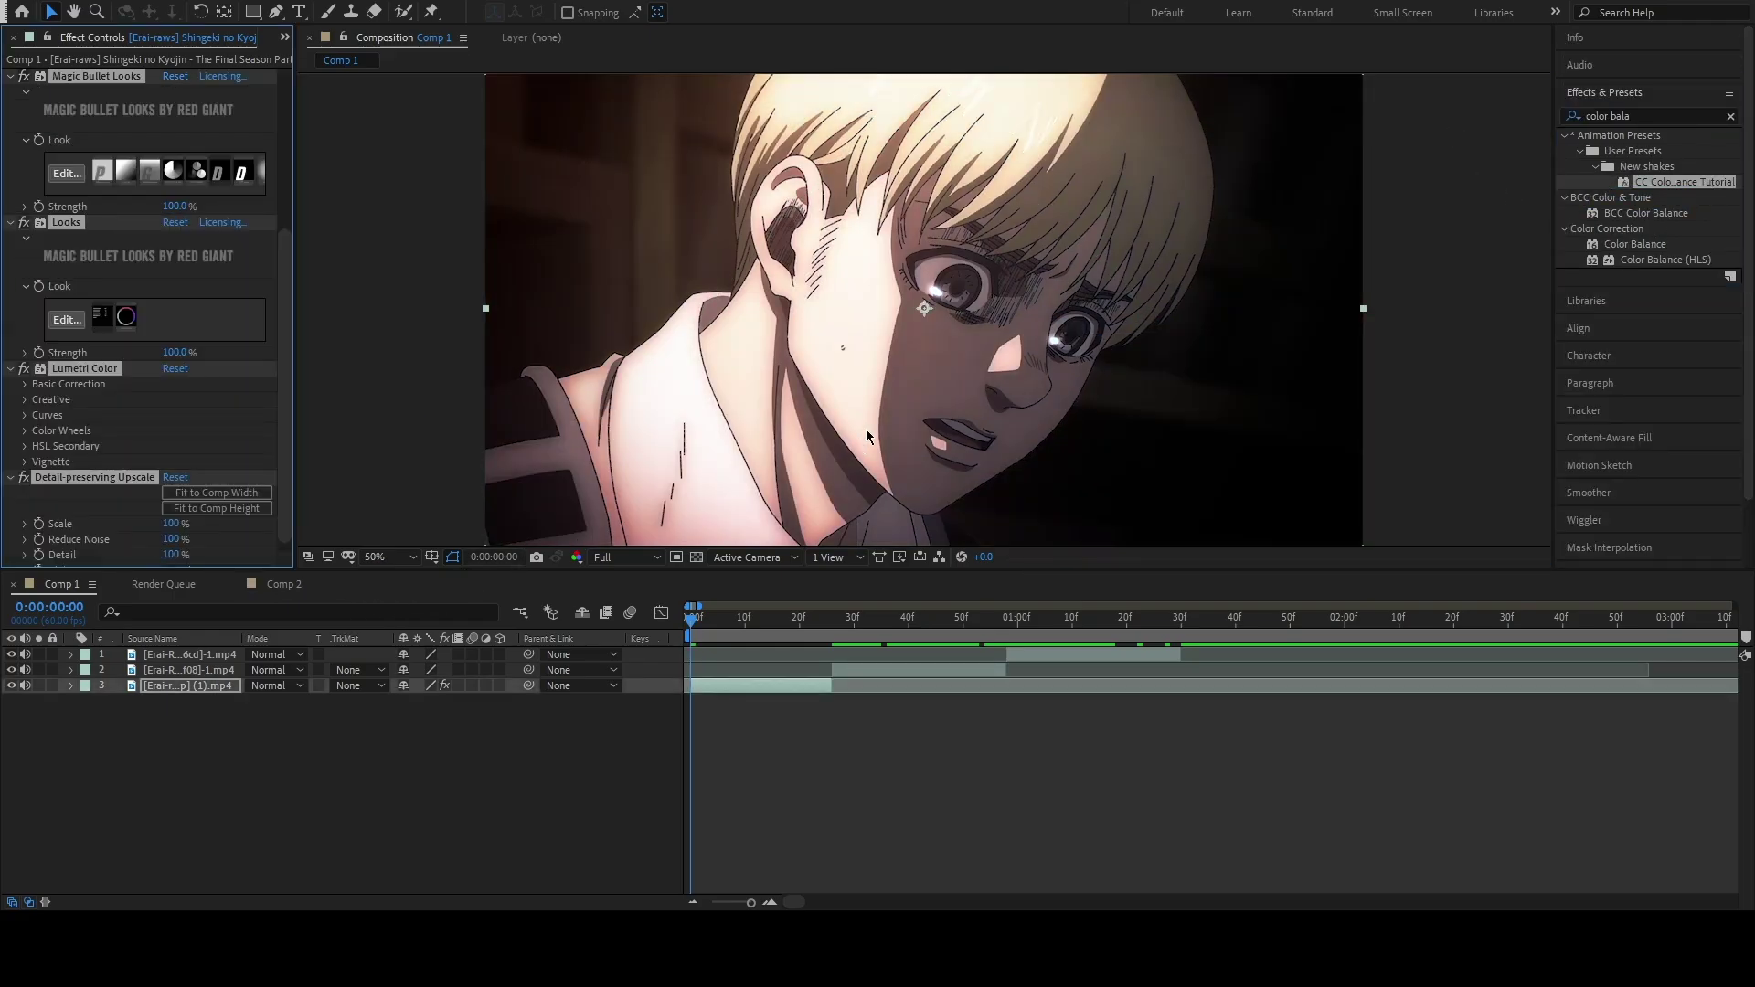
Toggle Levels off and back on to compare the graded clip with the original
scroll(115, 363, up, 2)
scroll(114, 363, up, 3)
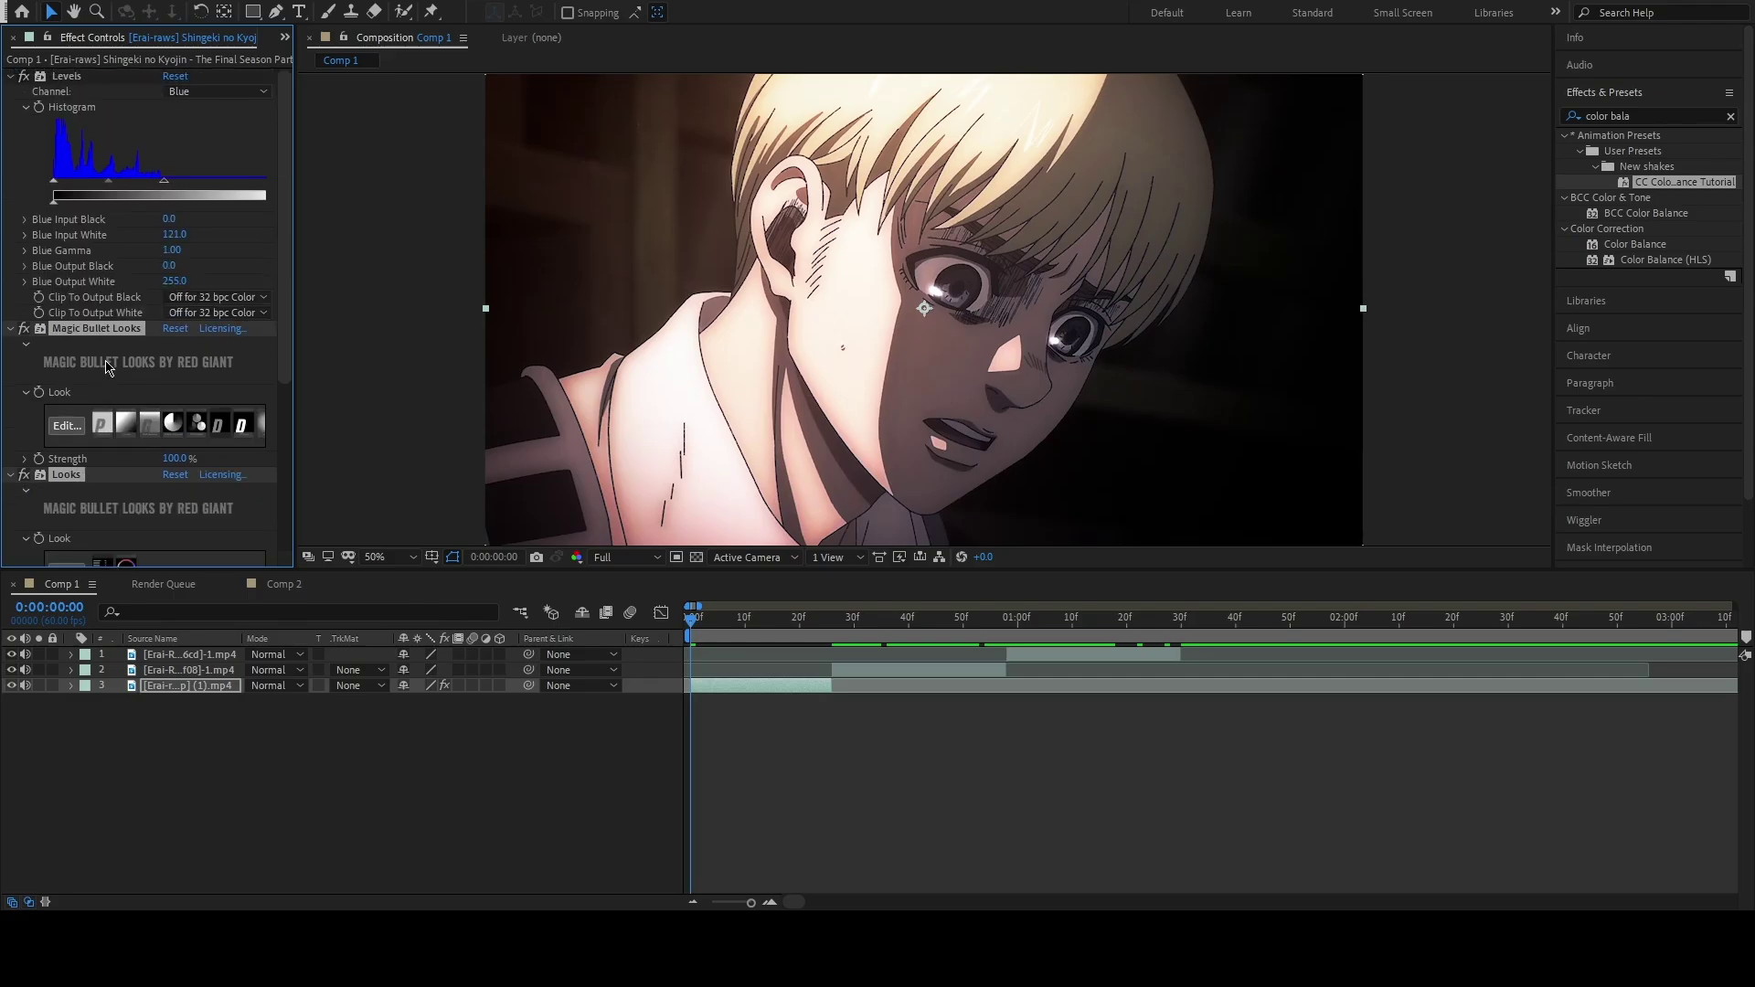
click(142, 129)
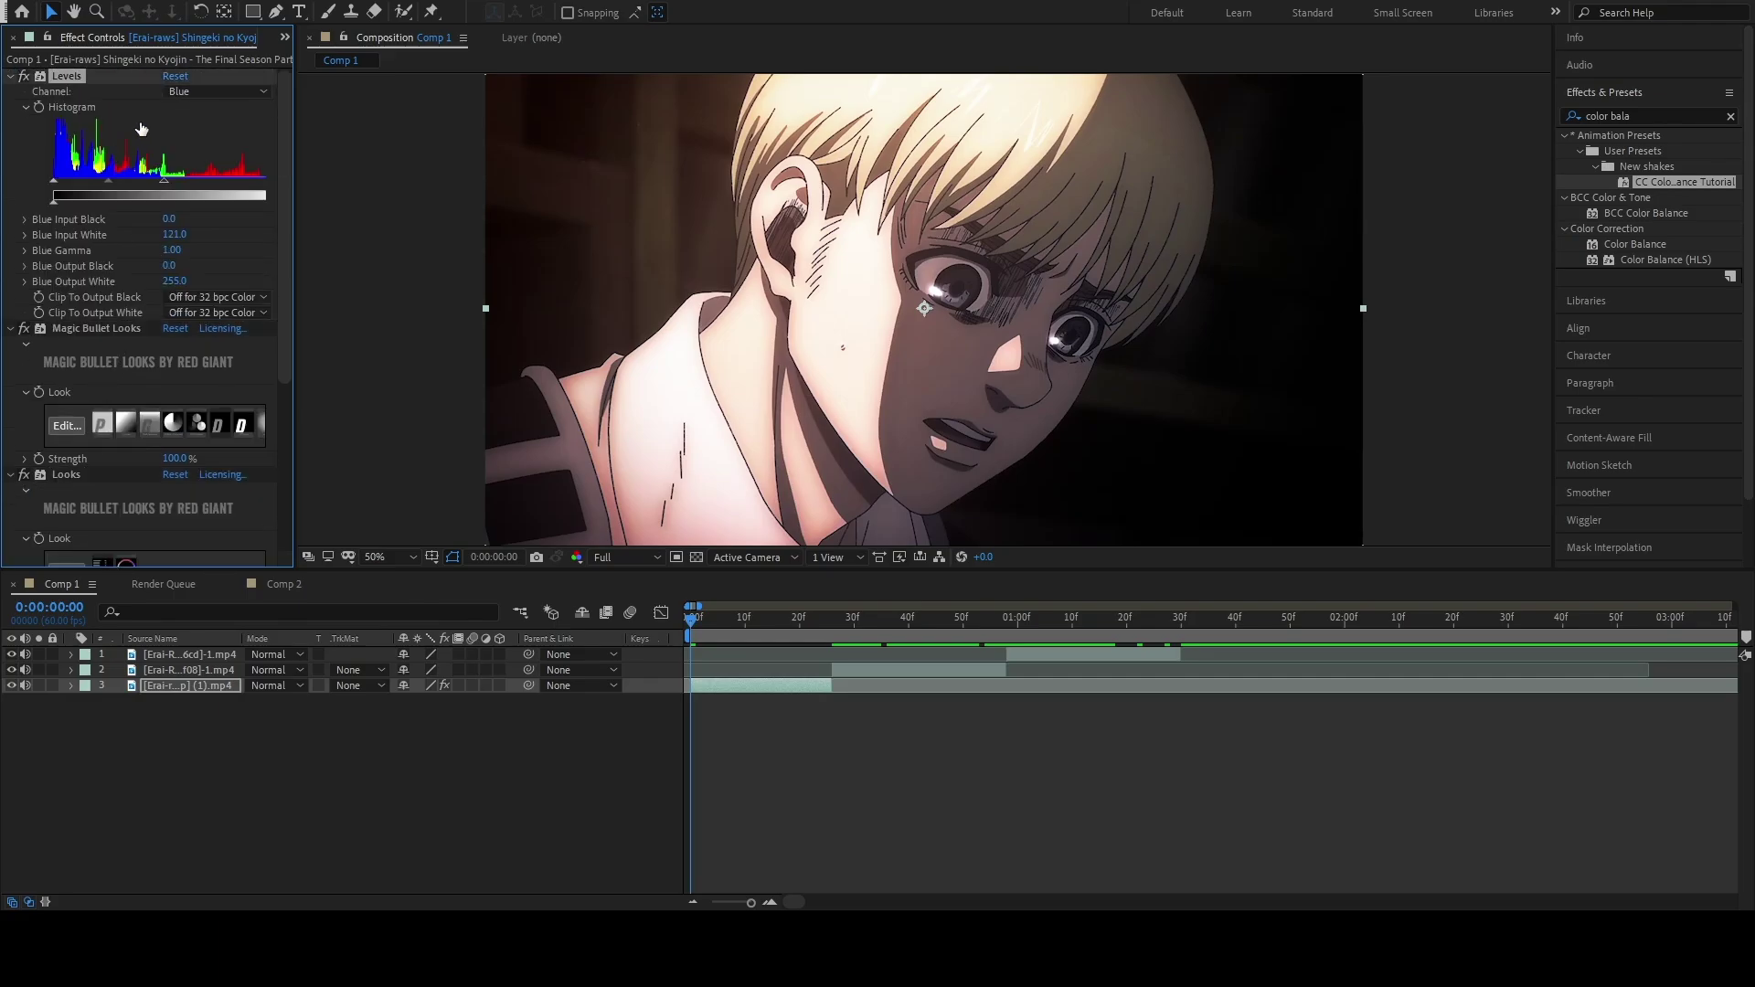
click(26, 77)
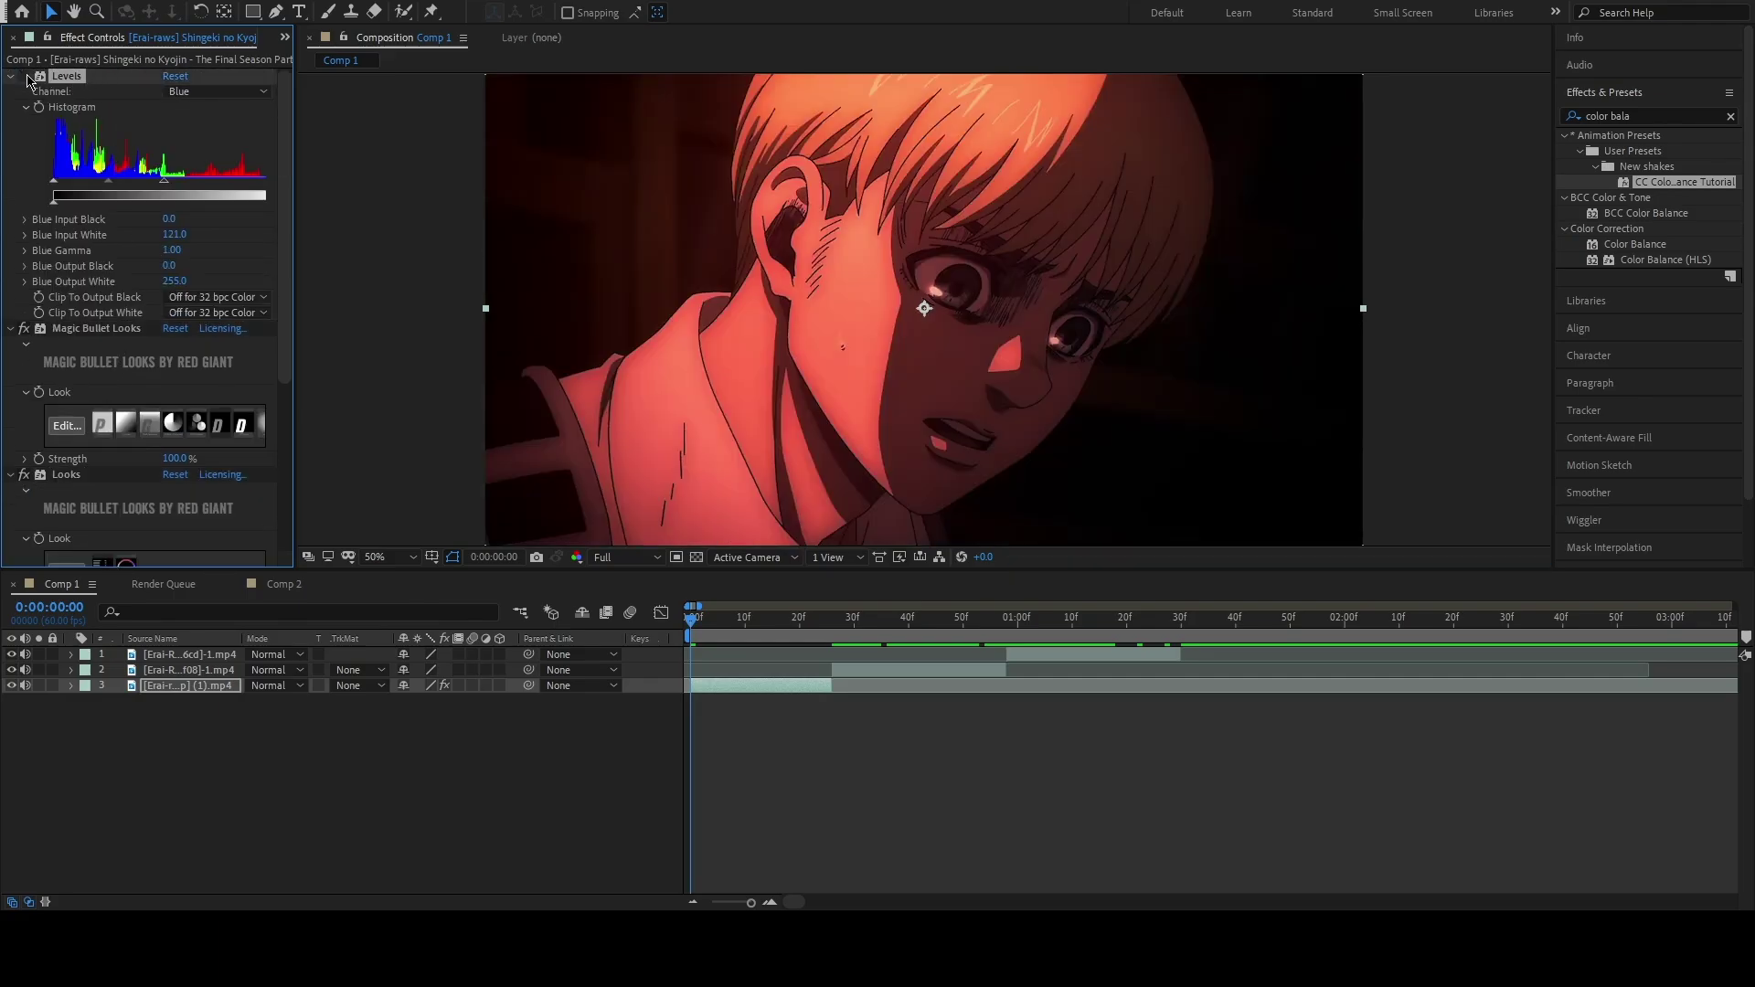
click(25, 77)
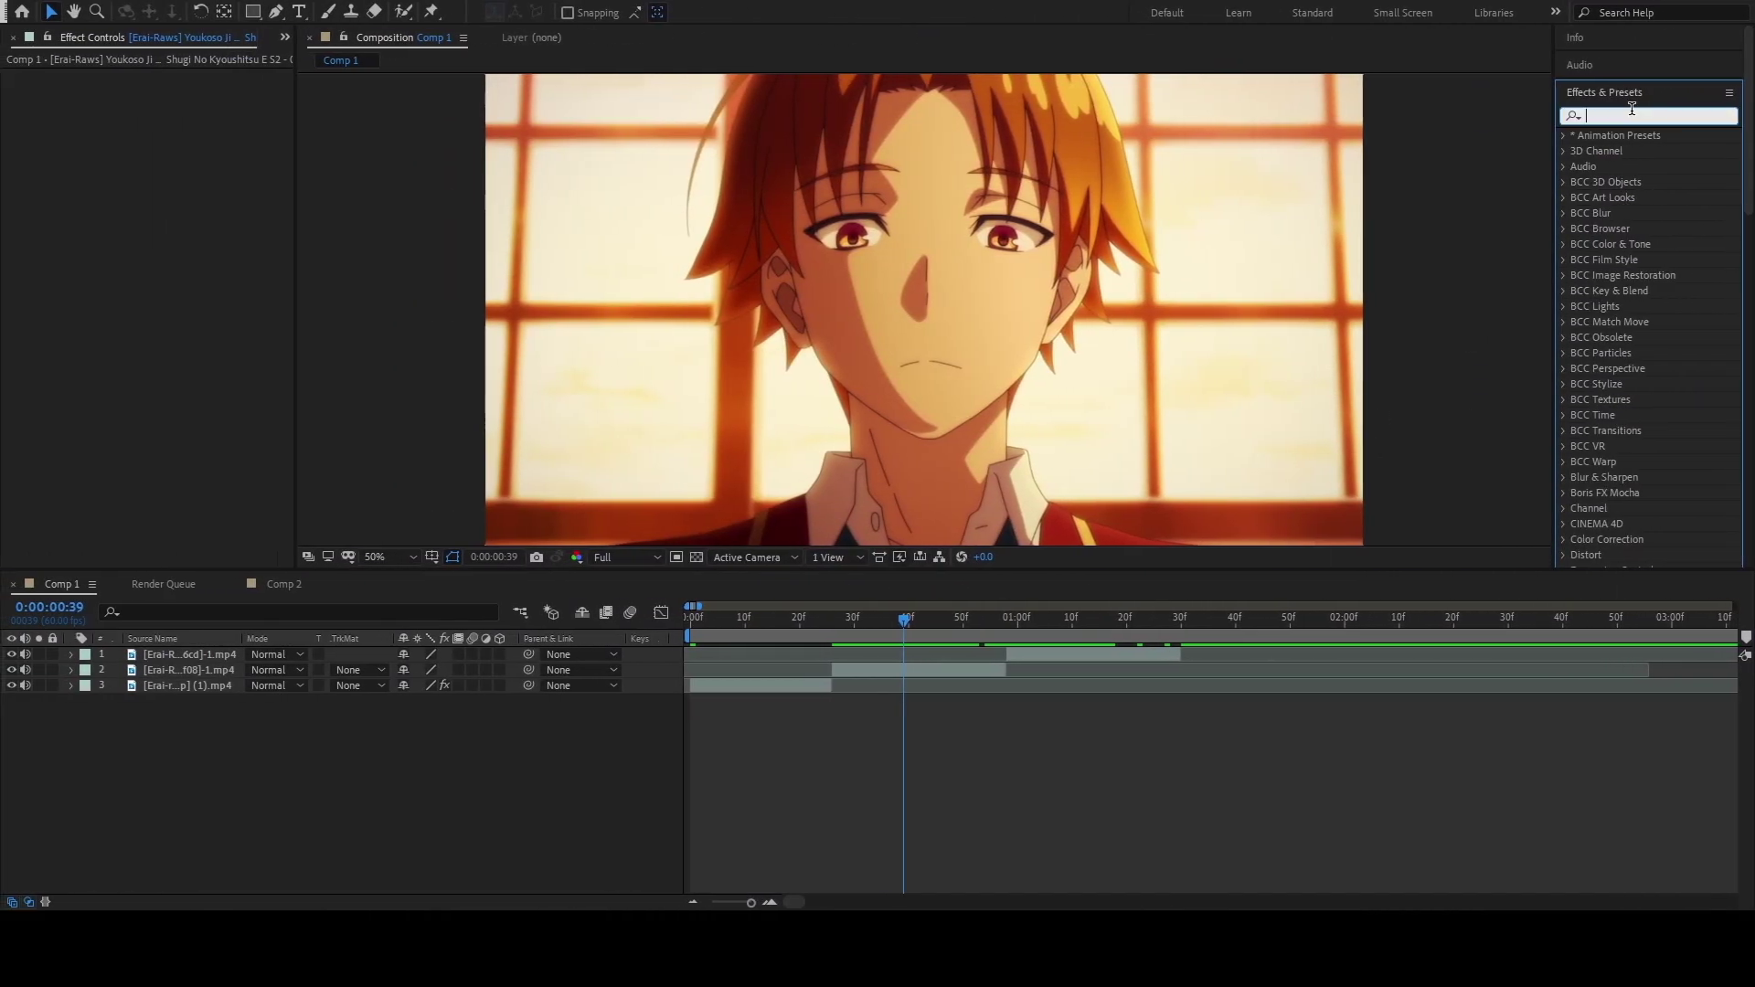
Apply Levels to the Youkoso classroom clip and raise the red input black point
text(levels)
drag(1641, 286, 264, 229)
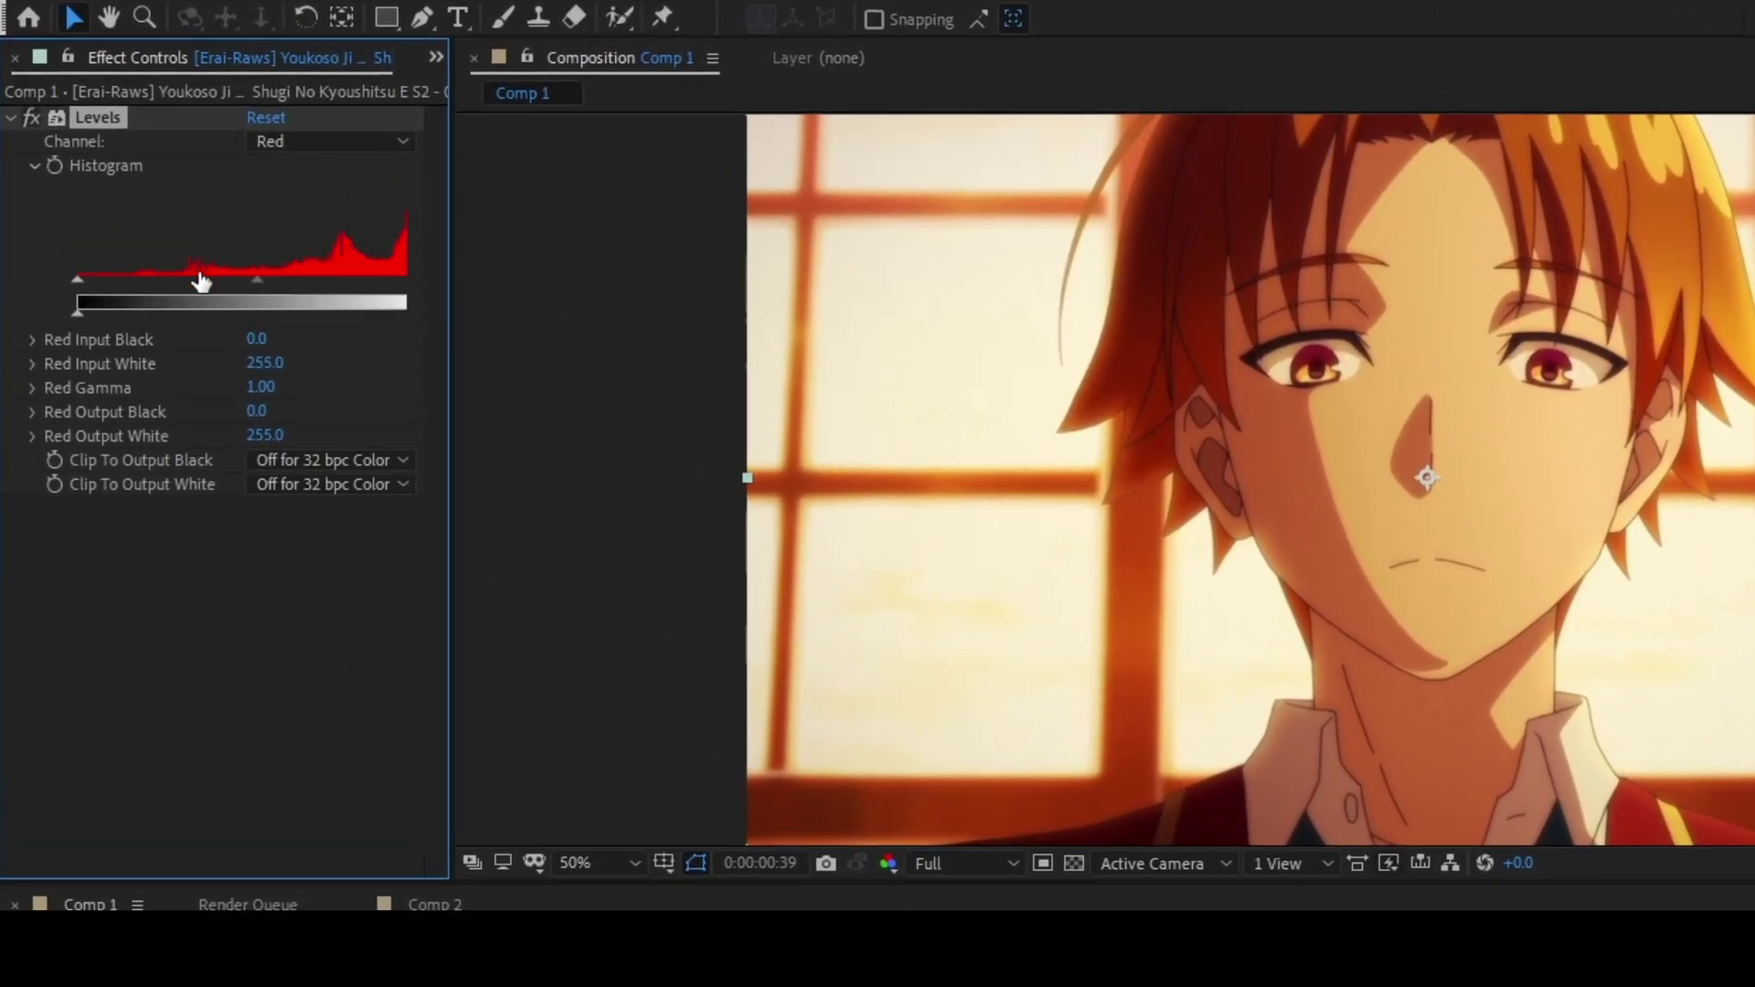
drag(78, 278, 186, 280)
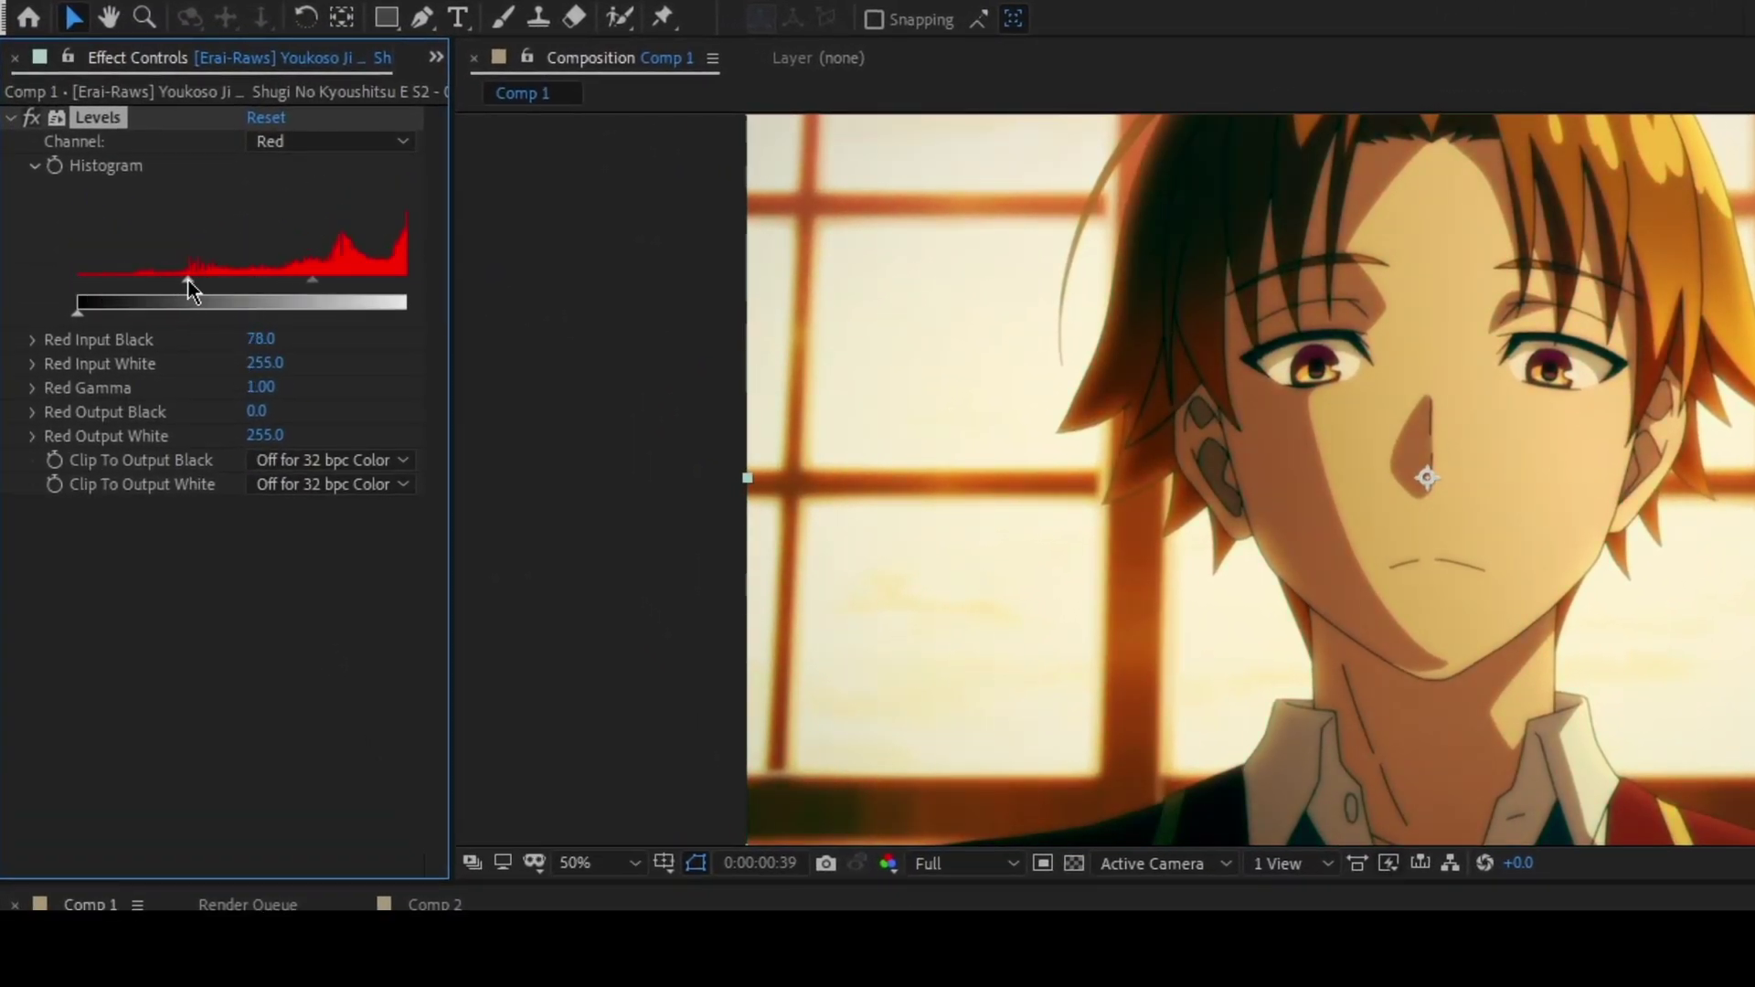
click(353, 145)
click(243, 186)
Raise the green input black point and fine-tune the green midtones
click(329, 141)
click(325, 234)
drag(81, 279, 96, 278)
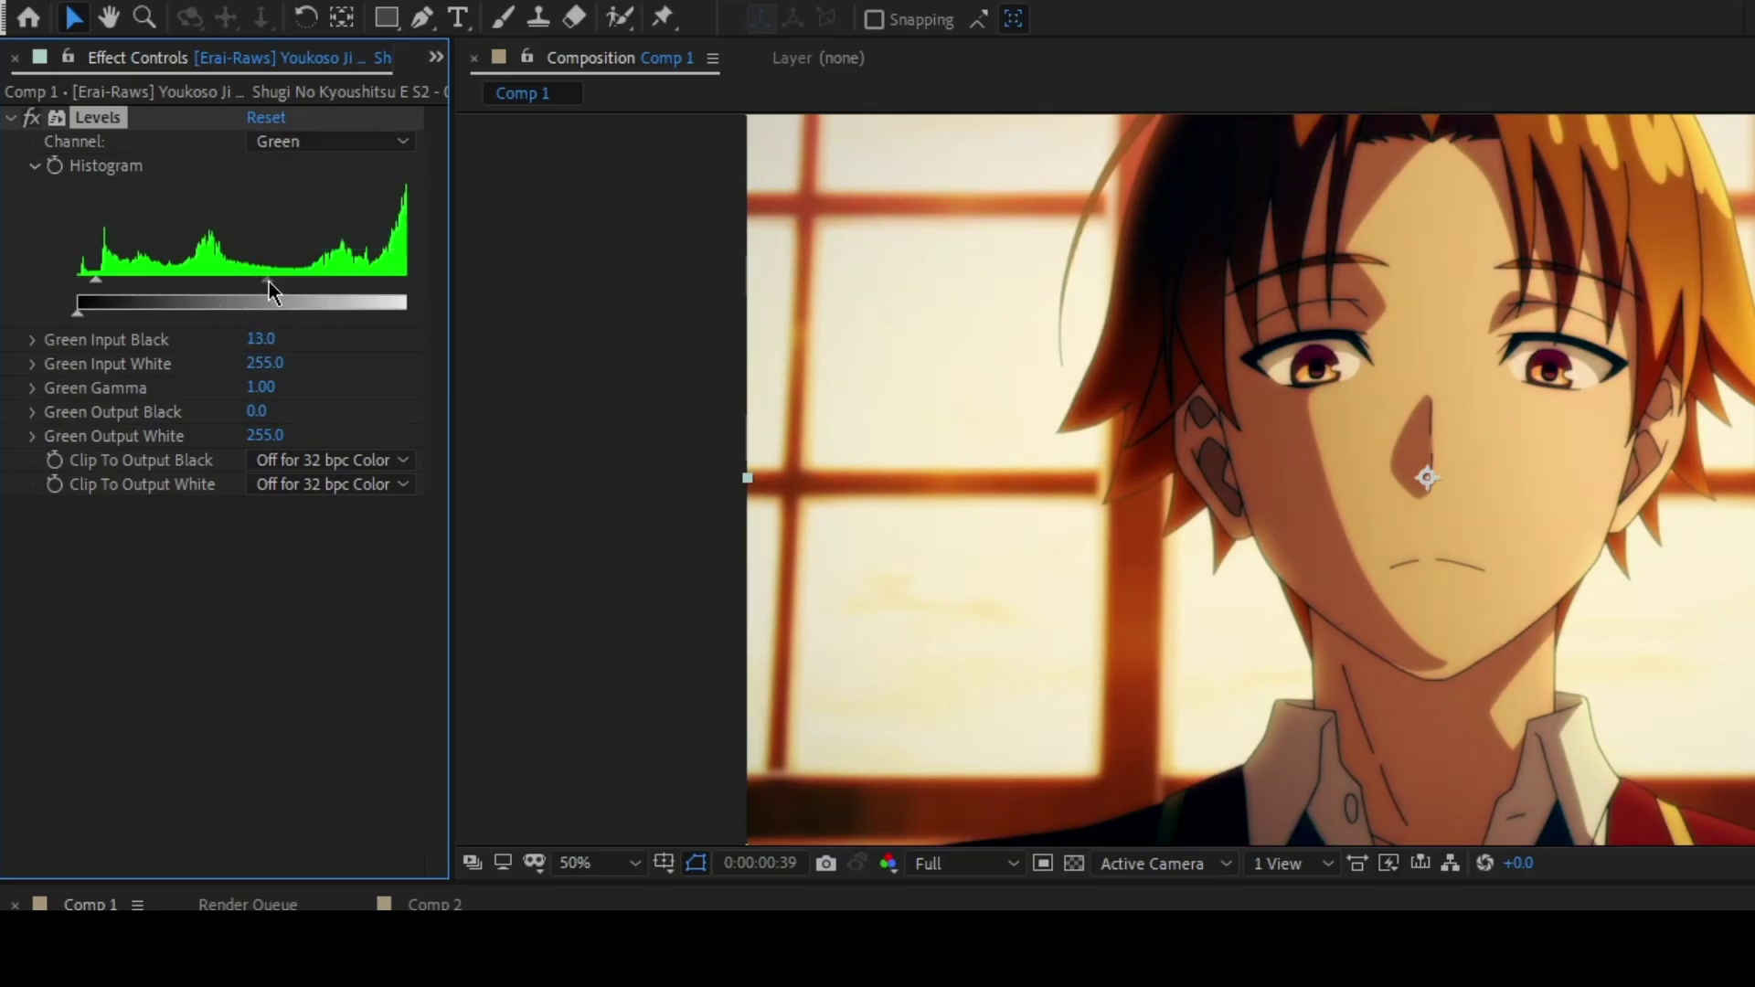
mouse_move(269, 281)
mouse_down()
mouse_move(289, 281)
mouse_move(256, 280)
mouse_up()
Set the blue input white to 220 and the blue gamma to 1.27
click(344, 143)
click(327, 257)
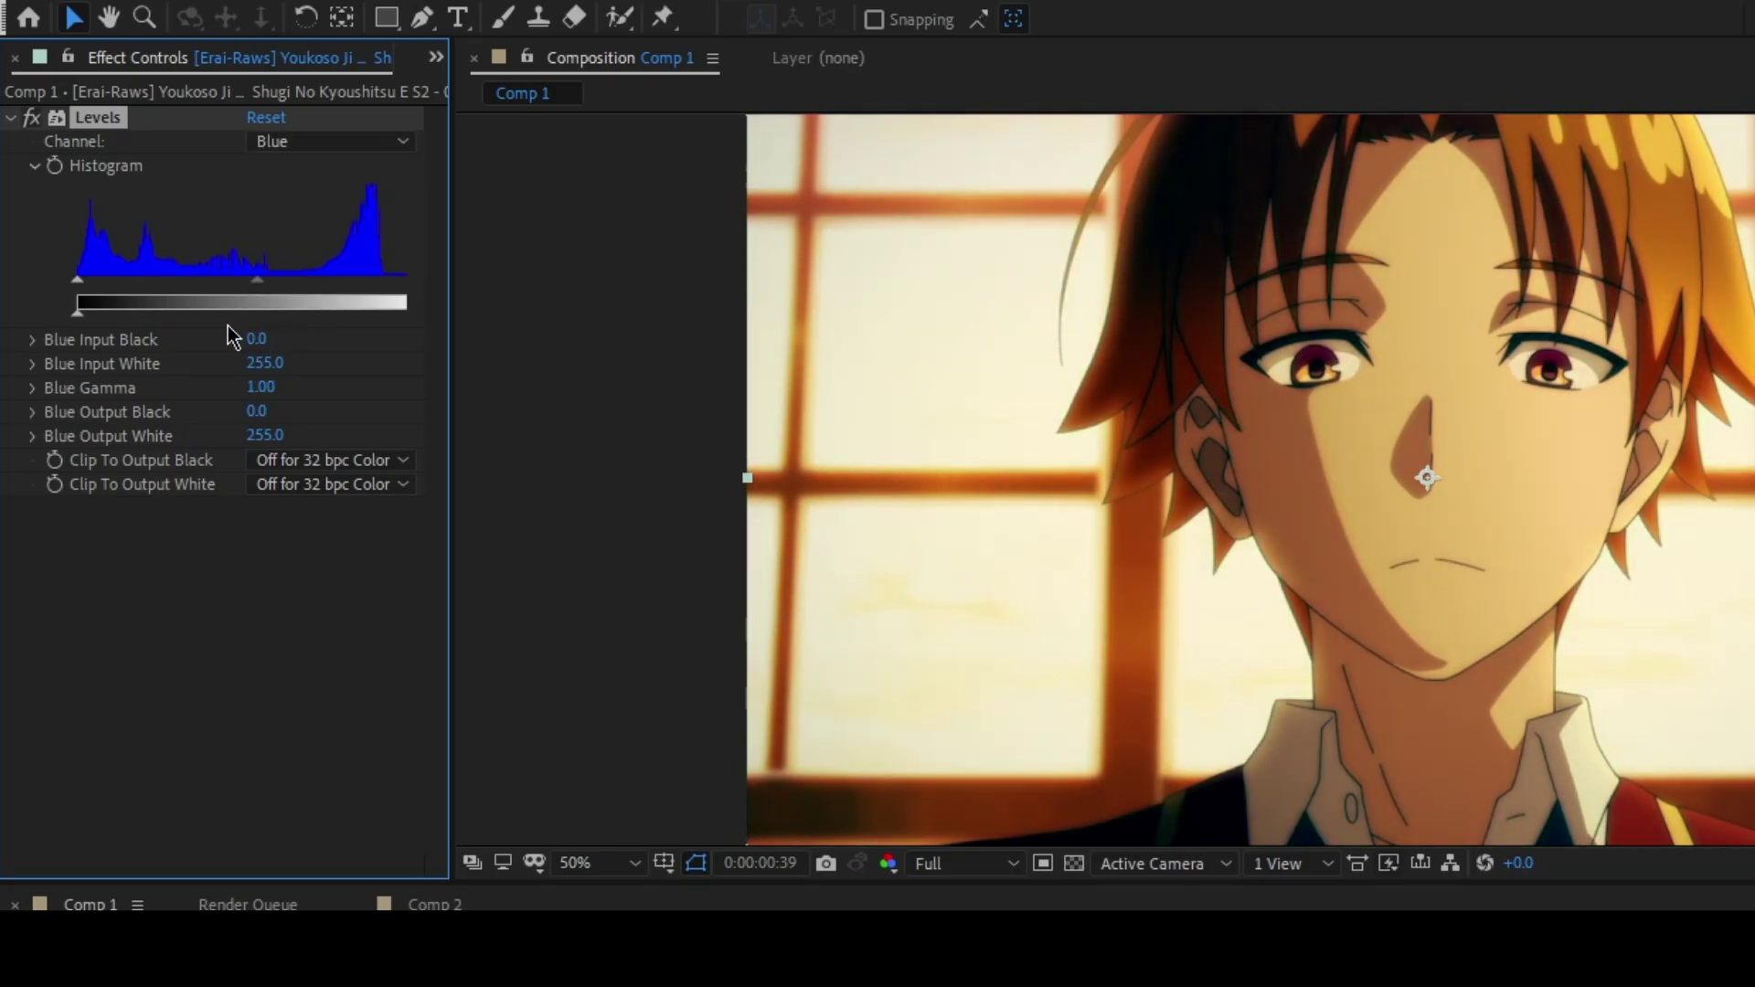
click(413, 289)
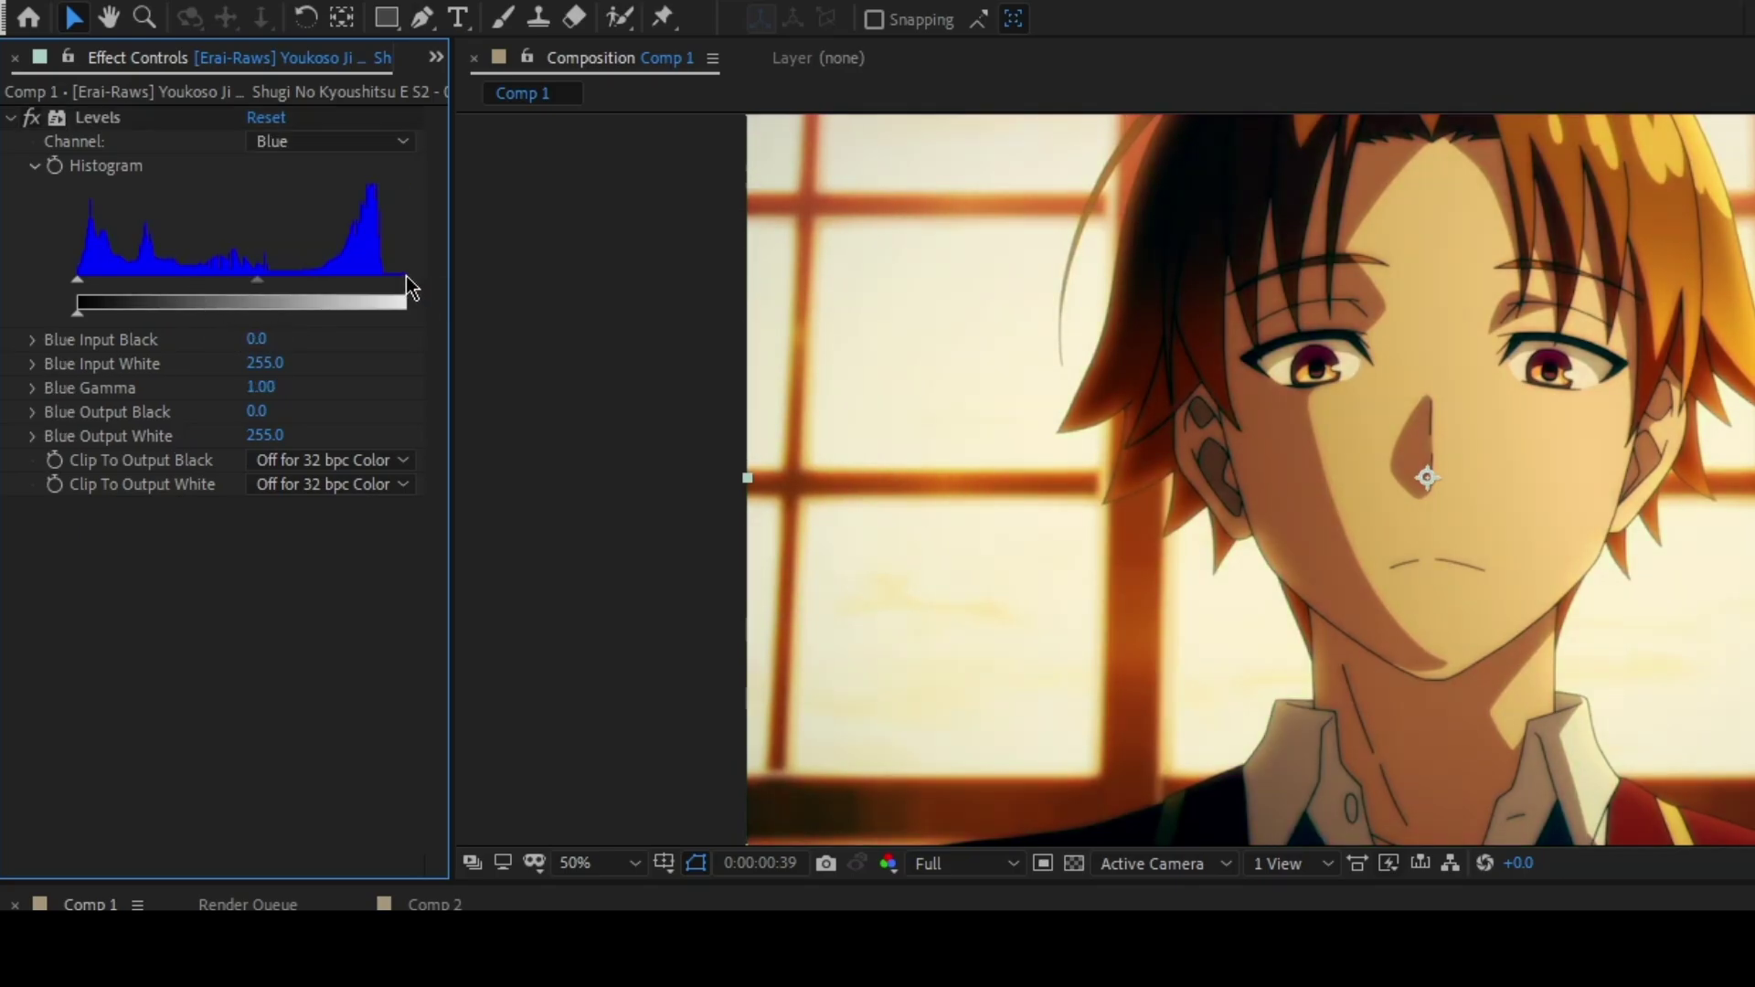
drag(407, 278, 391, 284)
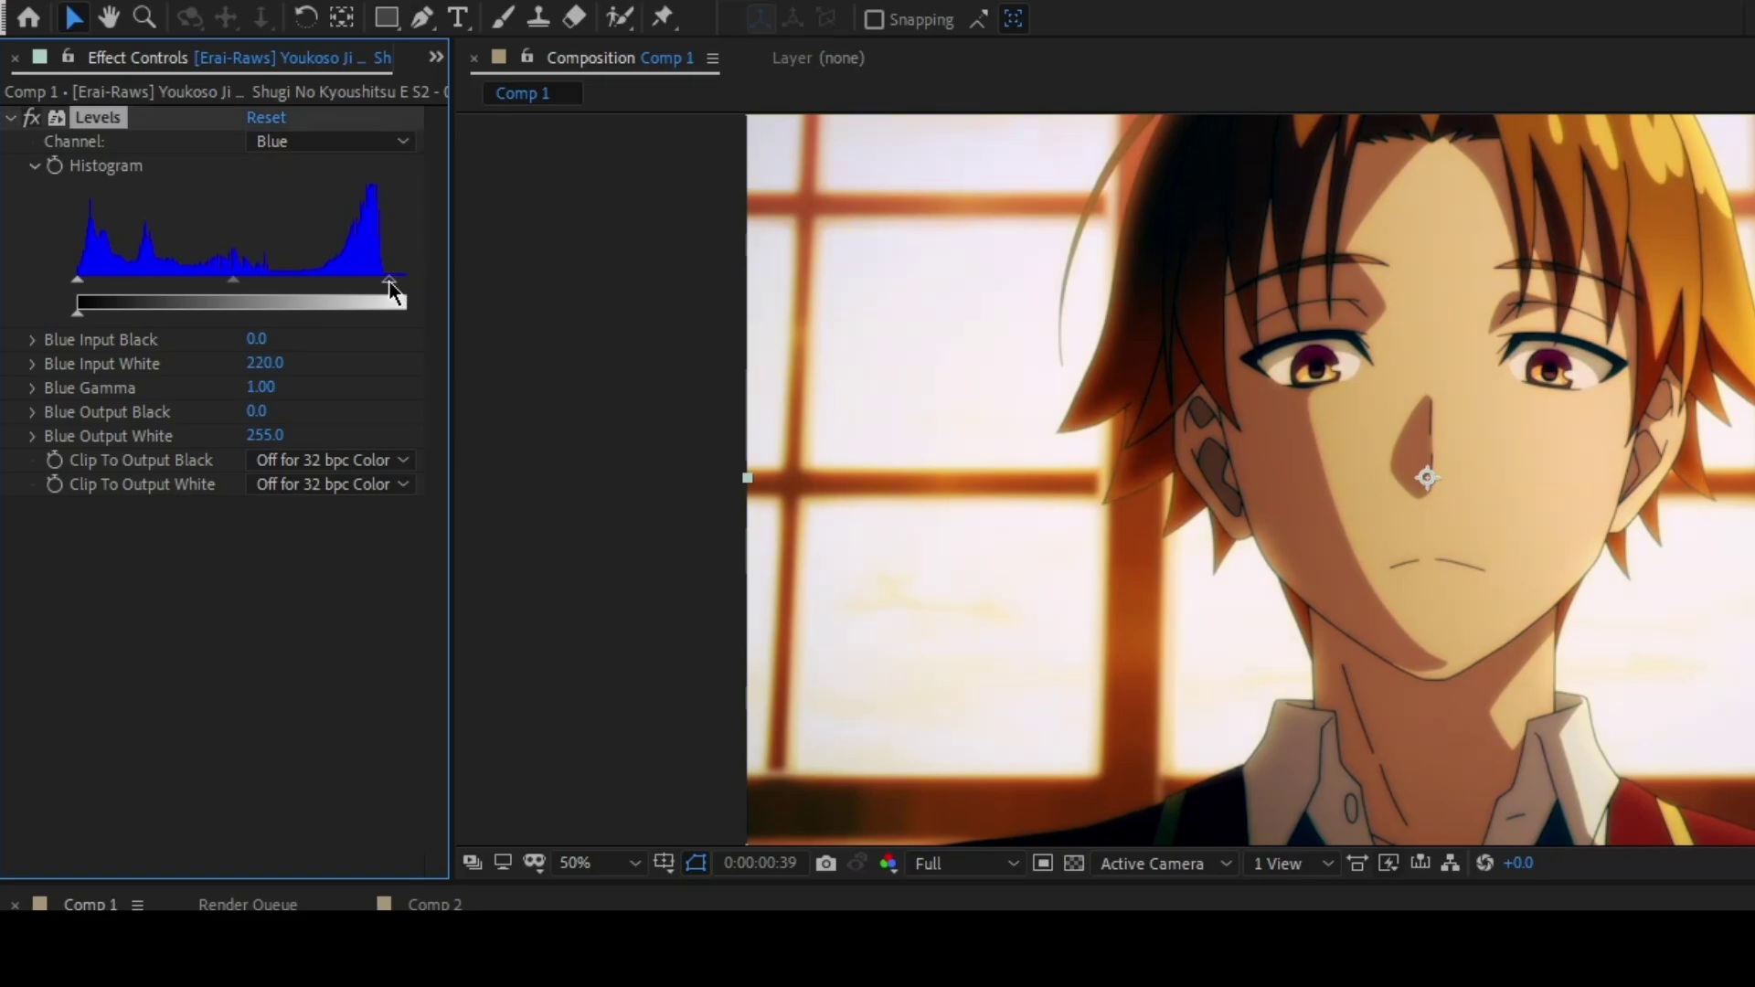
mouse_move(233, 284)
mouse_down()
mouse_move(271, 289)
mouse_move(205, 286)
mouse_up()
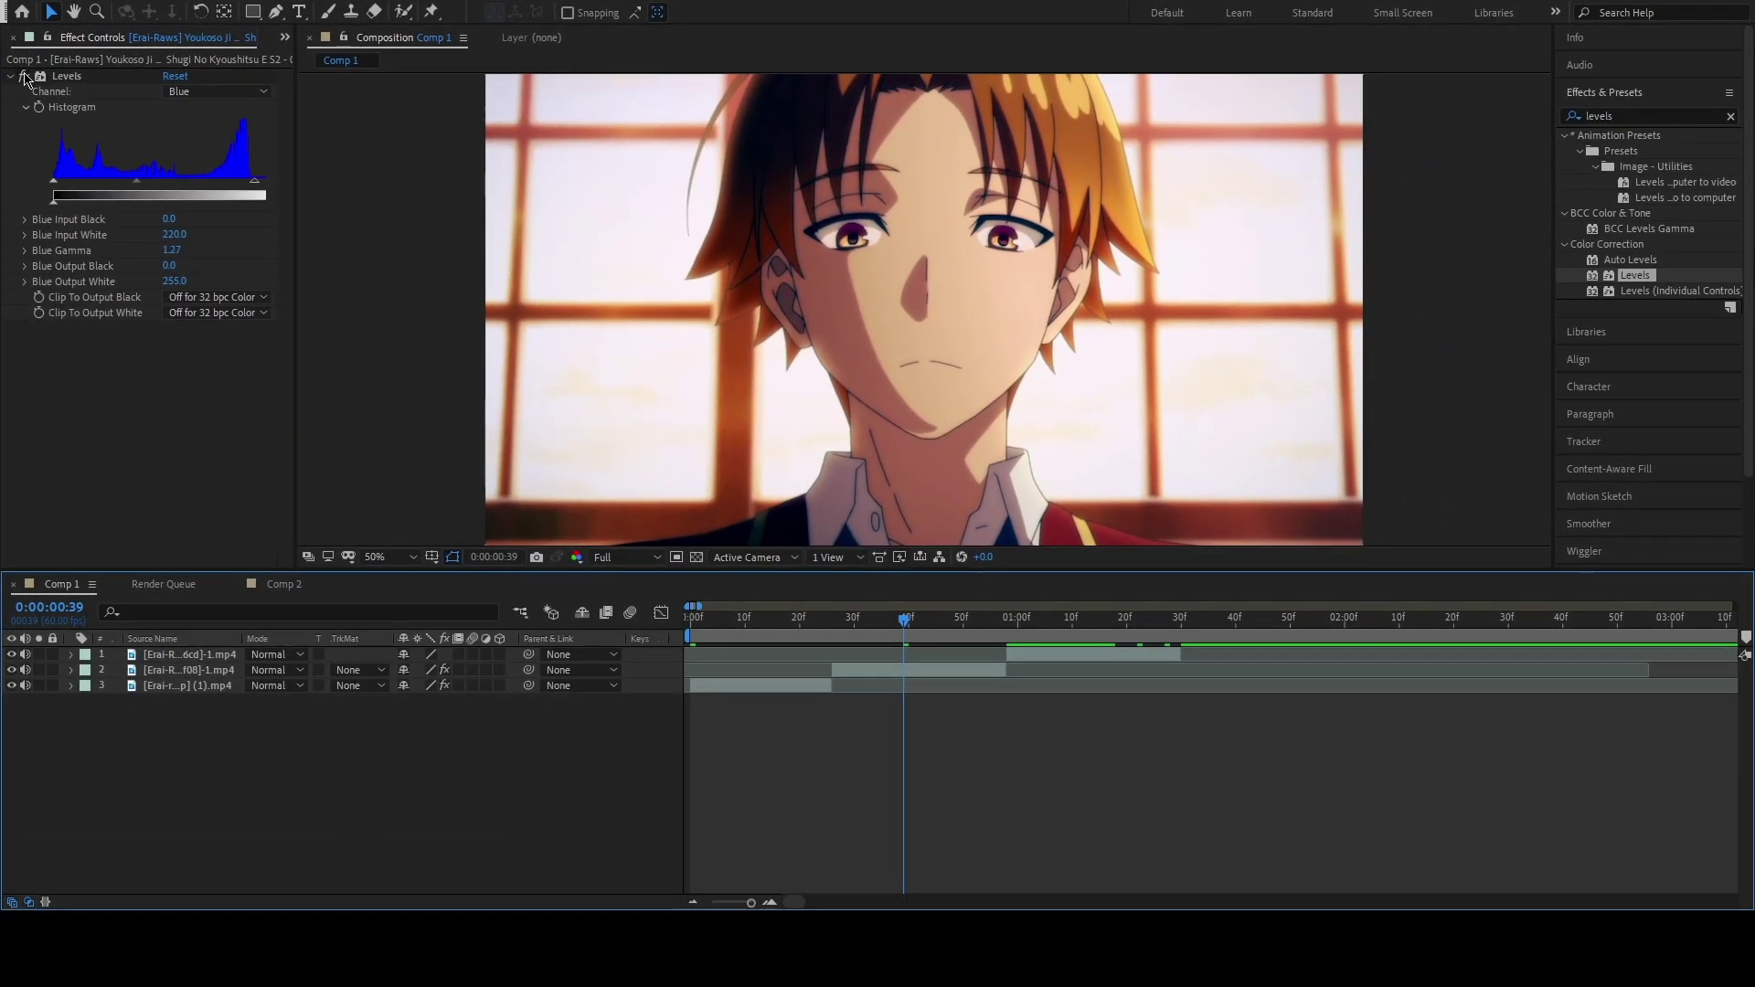
Collapse Levels and apply the CC Color Balance Tutorial preset to the Youkoso clip
click(25, 77)
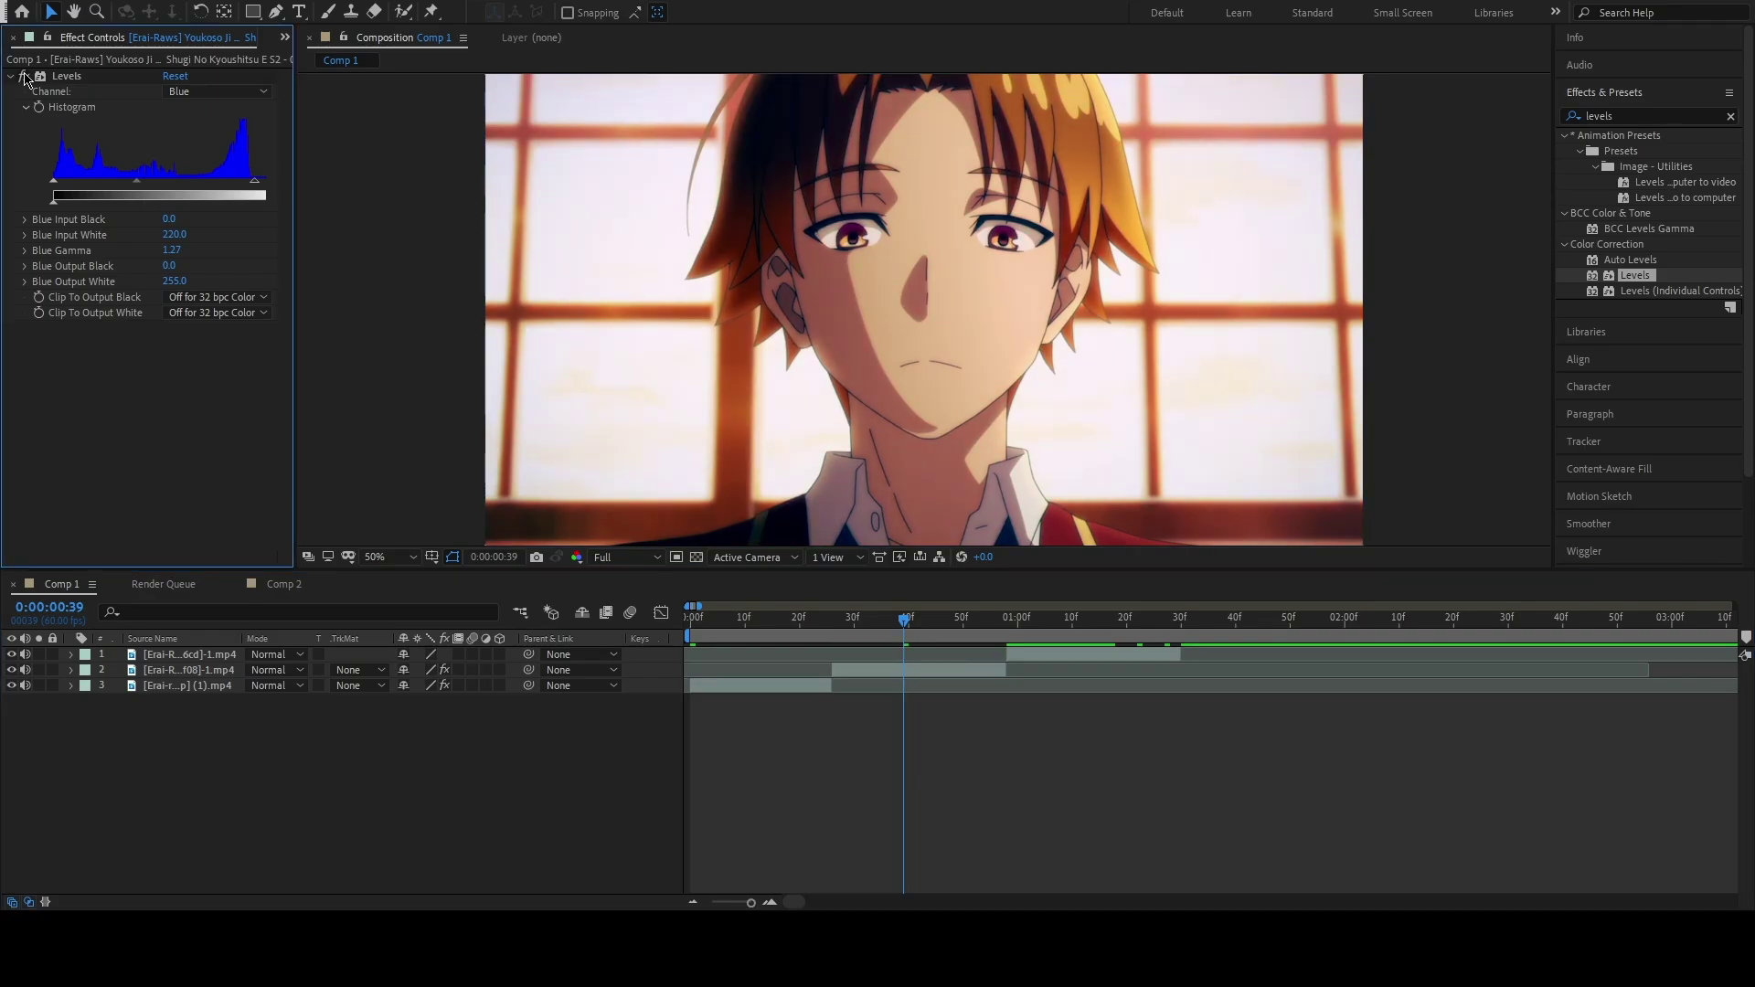
click(10, 76)
key(ctrl+f)
text(color bala)
click(187, 670)
click(987, 791)
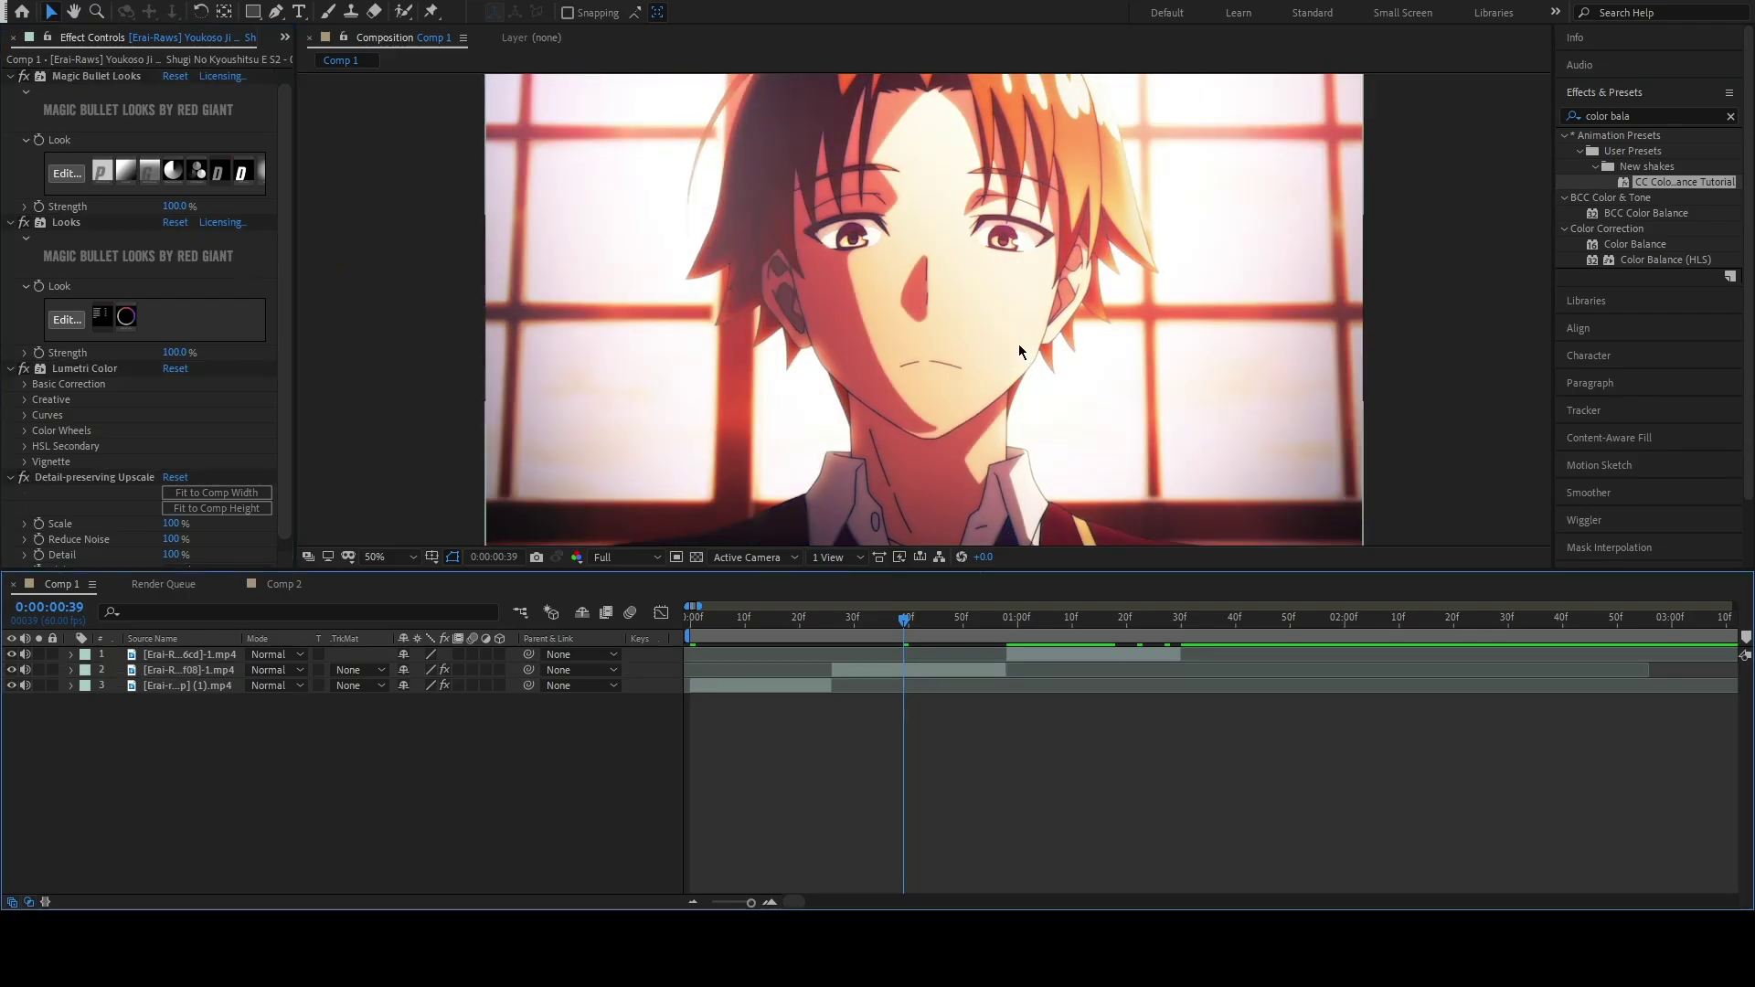
key(ctrl+z)
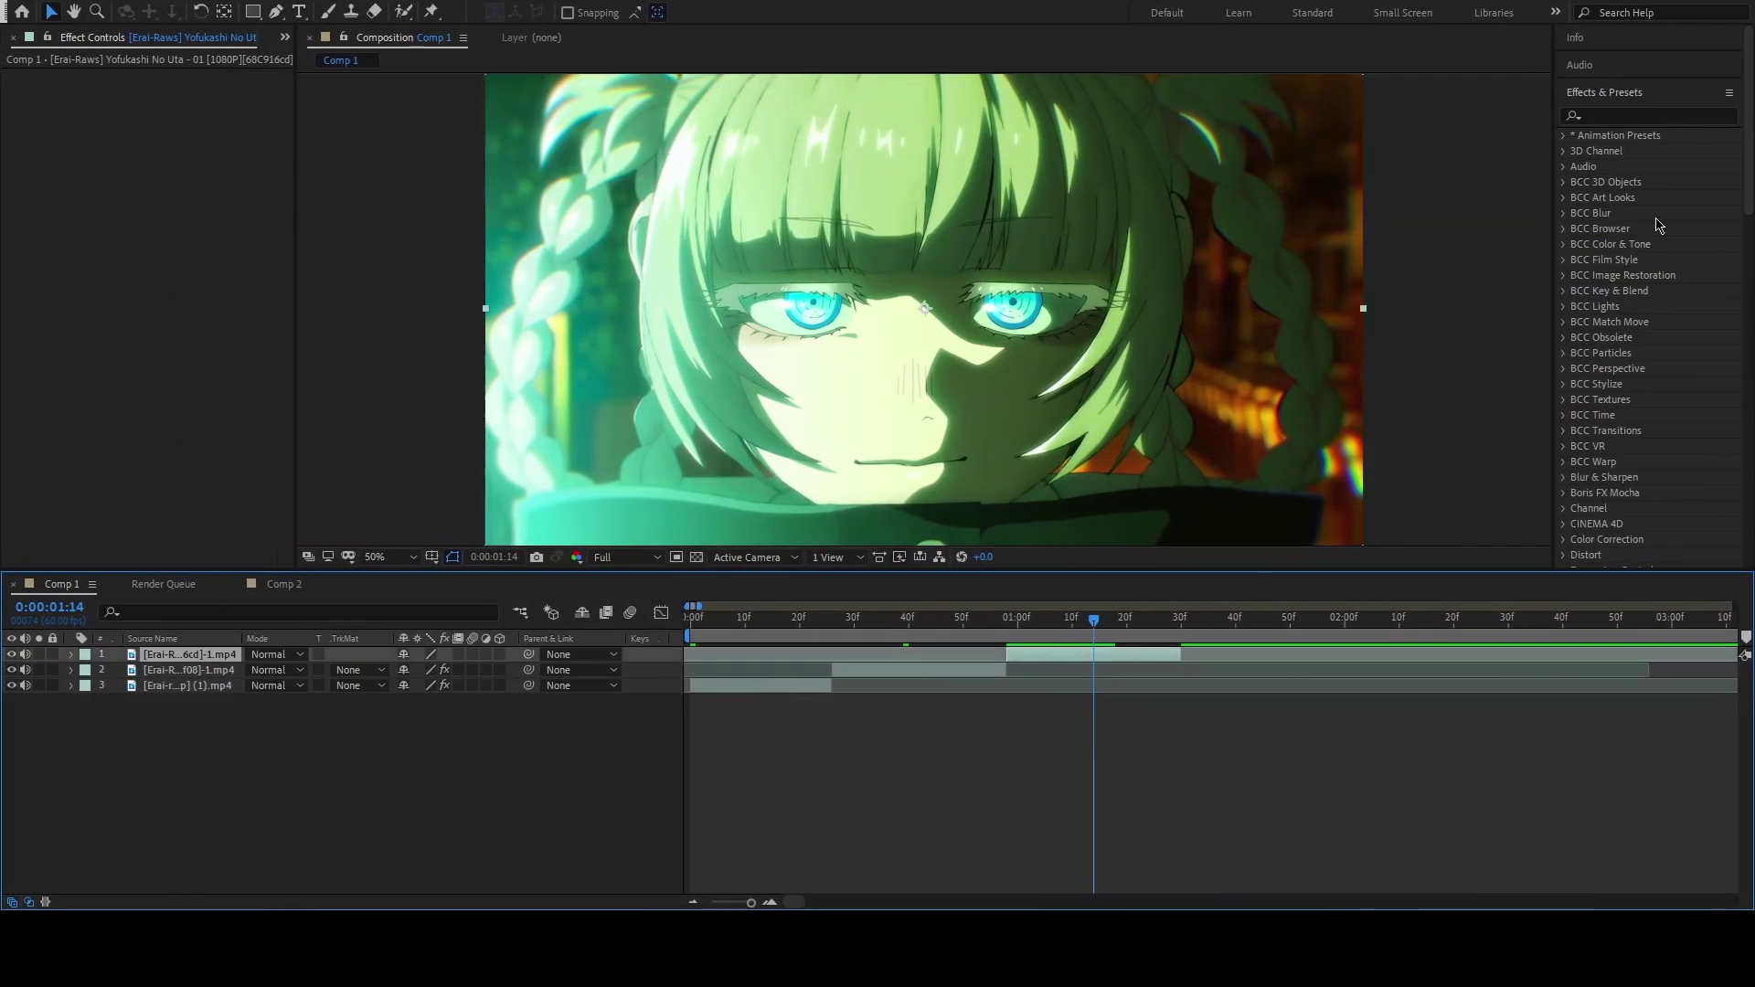
Apply Levels to the Yofukashi no Uta clip and lower the red input white
text(levels)
drag(1635, 274, 252, 254)
click(218, 91)
click(201, 130)
drag(265, 182, 234, 181)
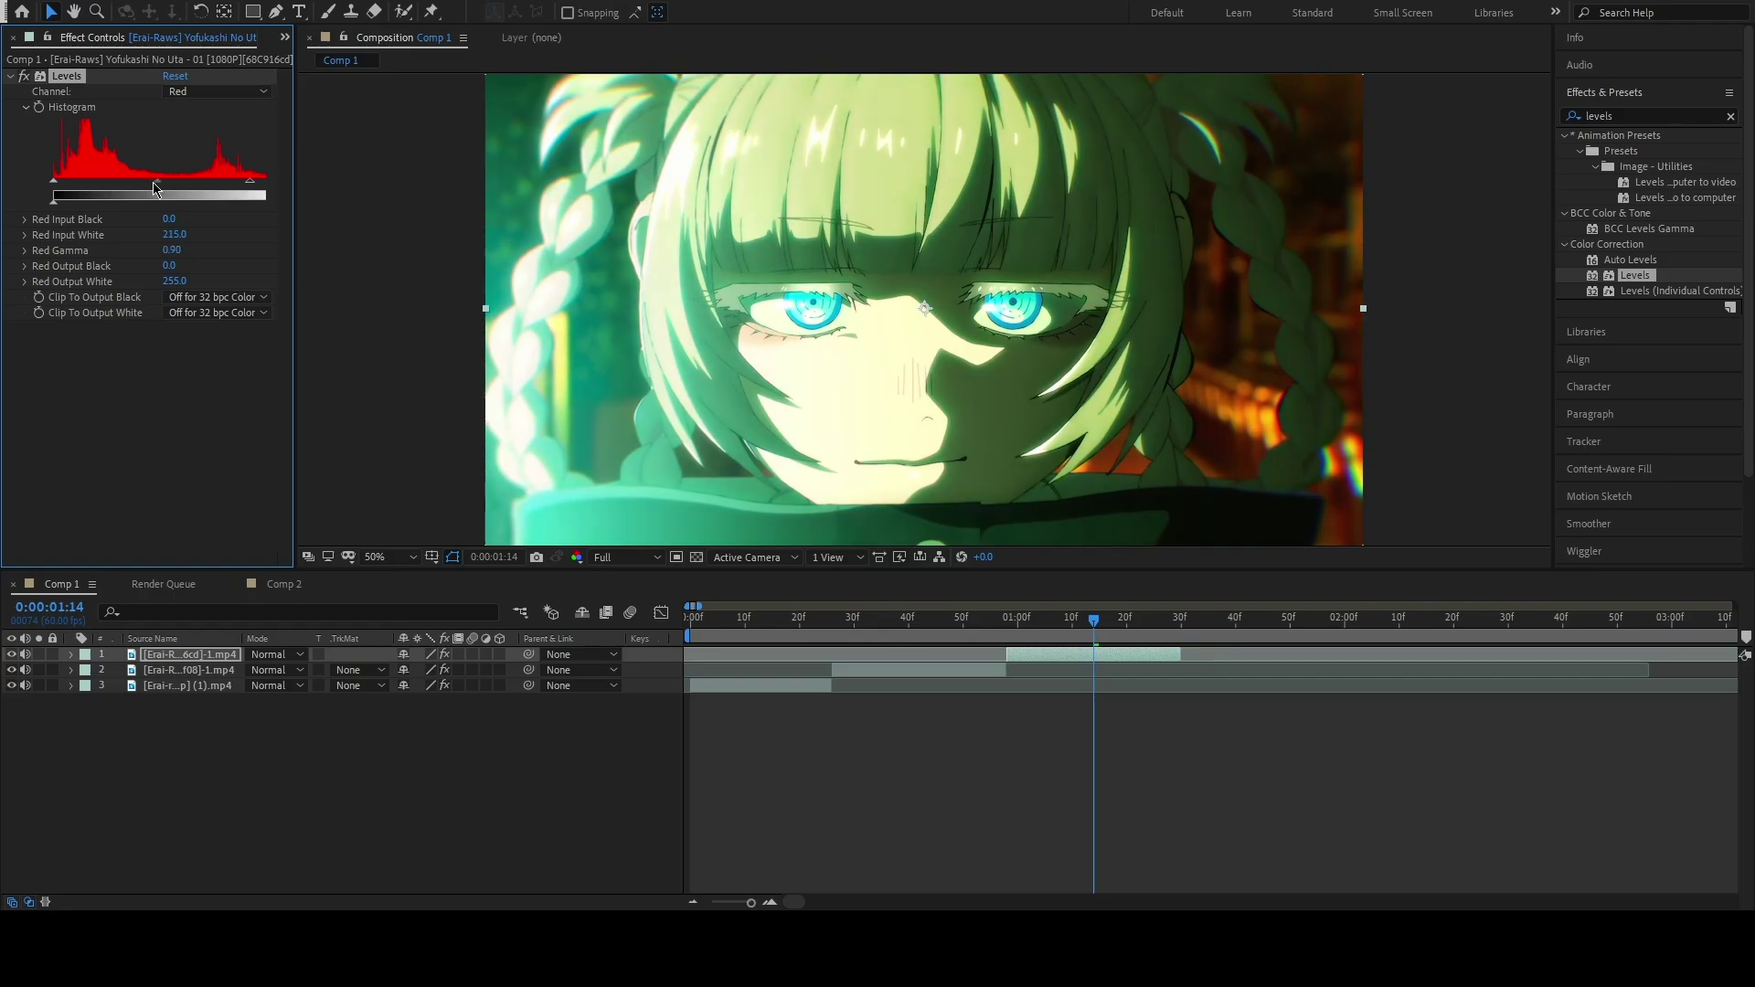
Raise green input black, lower green gamma, and lower the blue input white
click(217, 91)
click(201, 145)
drag(53, 180, 60, 180)
mouse_move(170, 180)
mouse_down()
mouse_move(247, 181)
mouse_move(147, 183)
mouse_up()
click(218, 91)
click(201, 161)
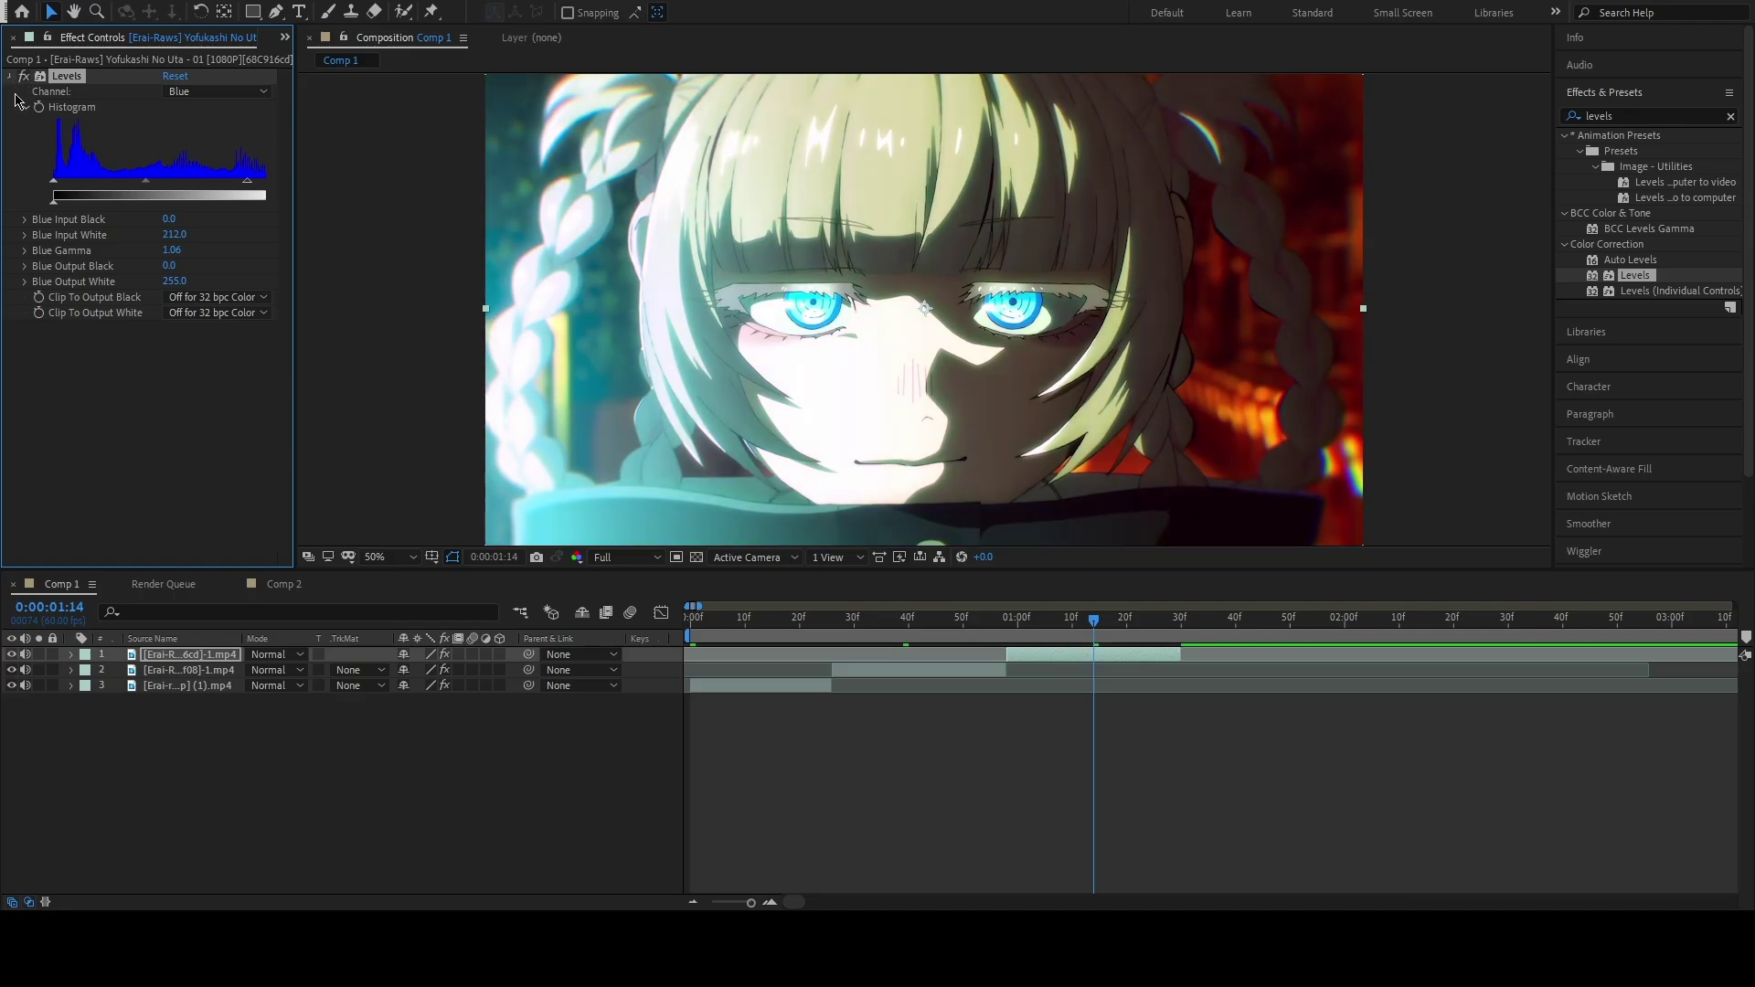
click(12, 77)
Apply the CC nazuna preset to the Yofukashi clip
click(1637, 115)
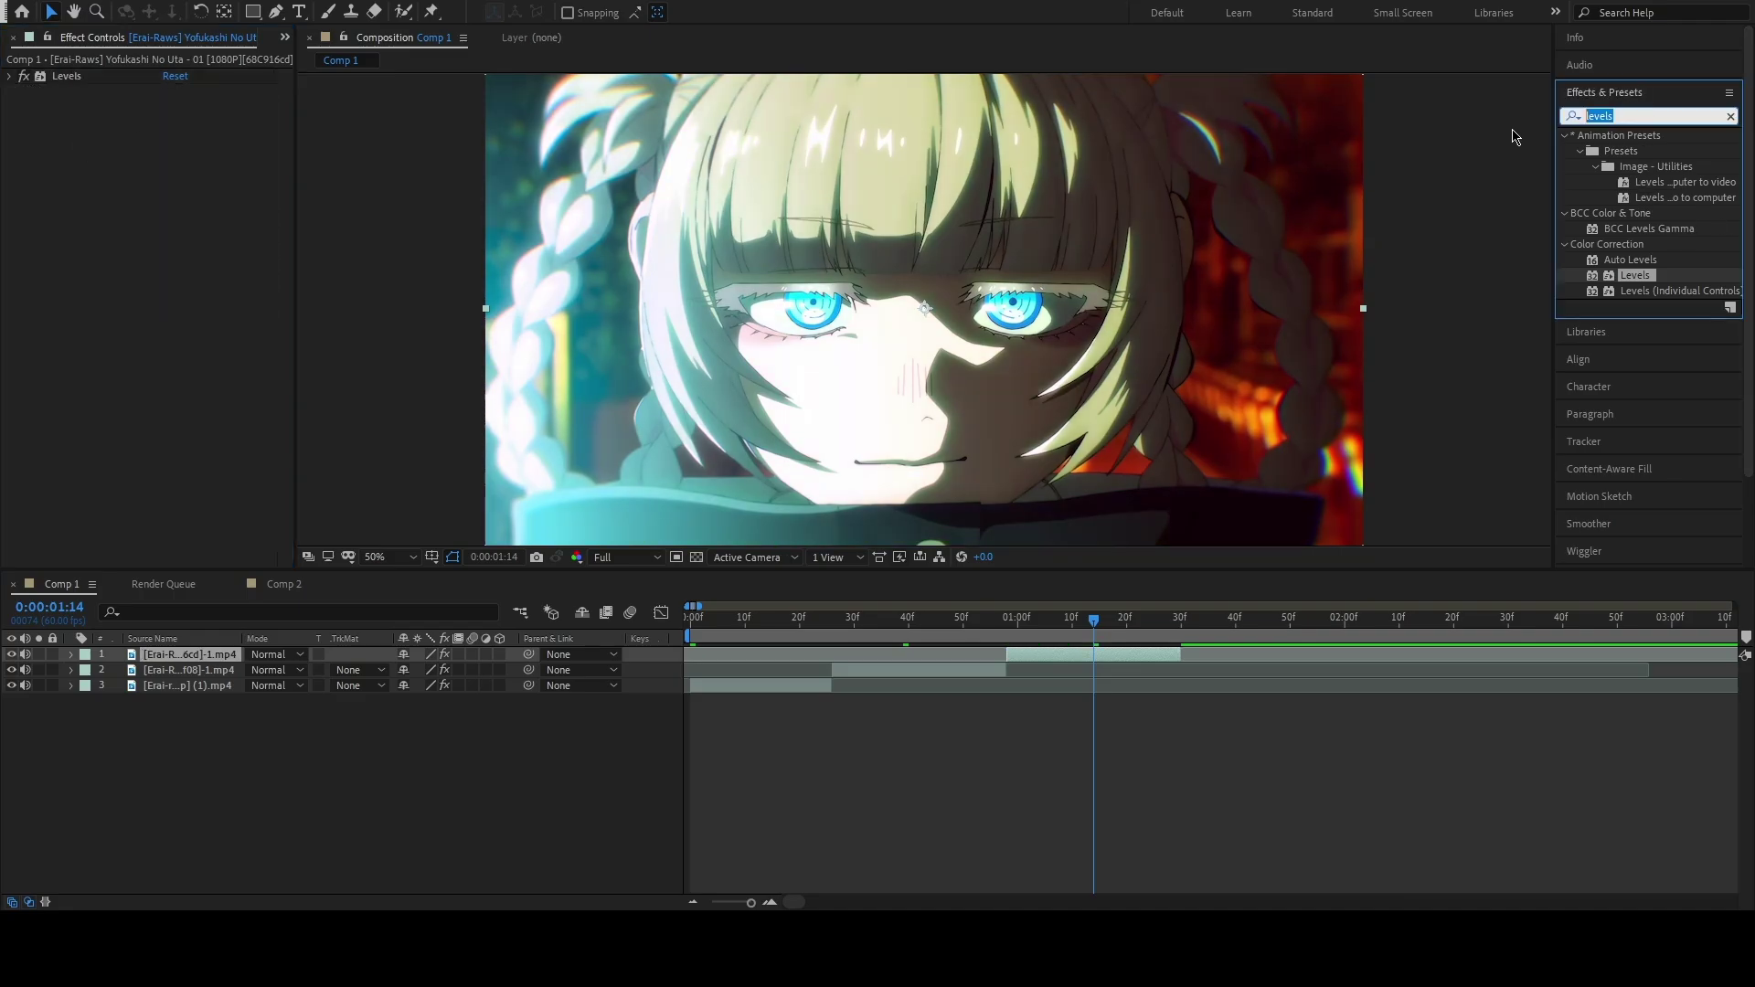
text(nazu)
drag(1650, 182, 106, 187)
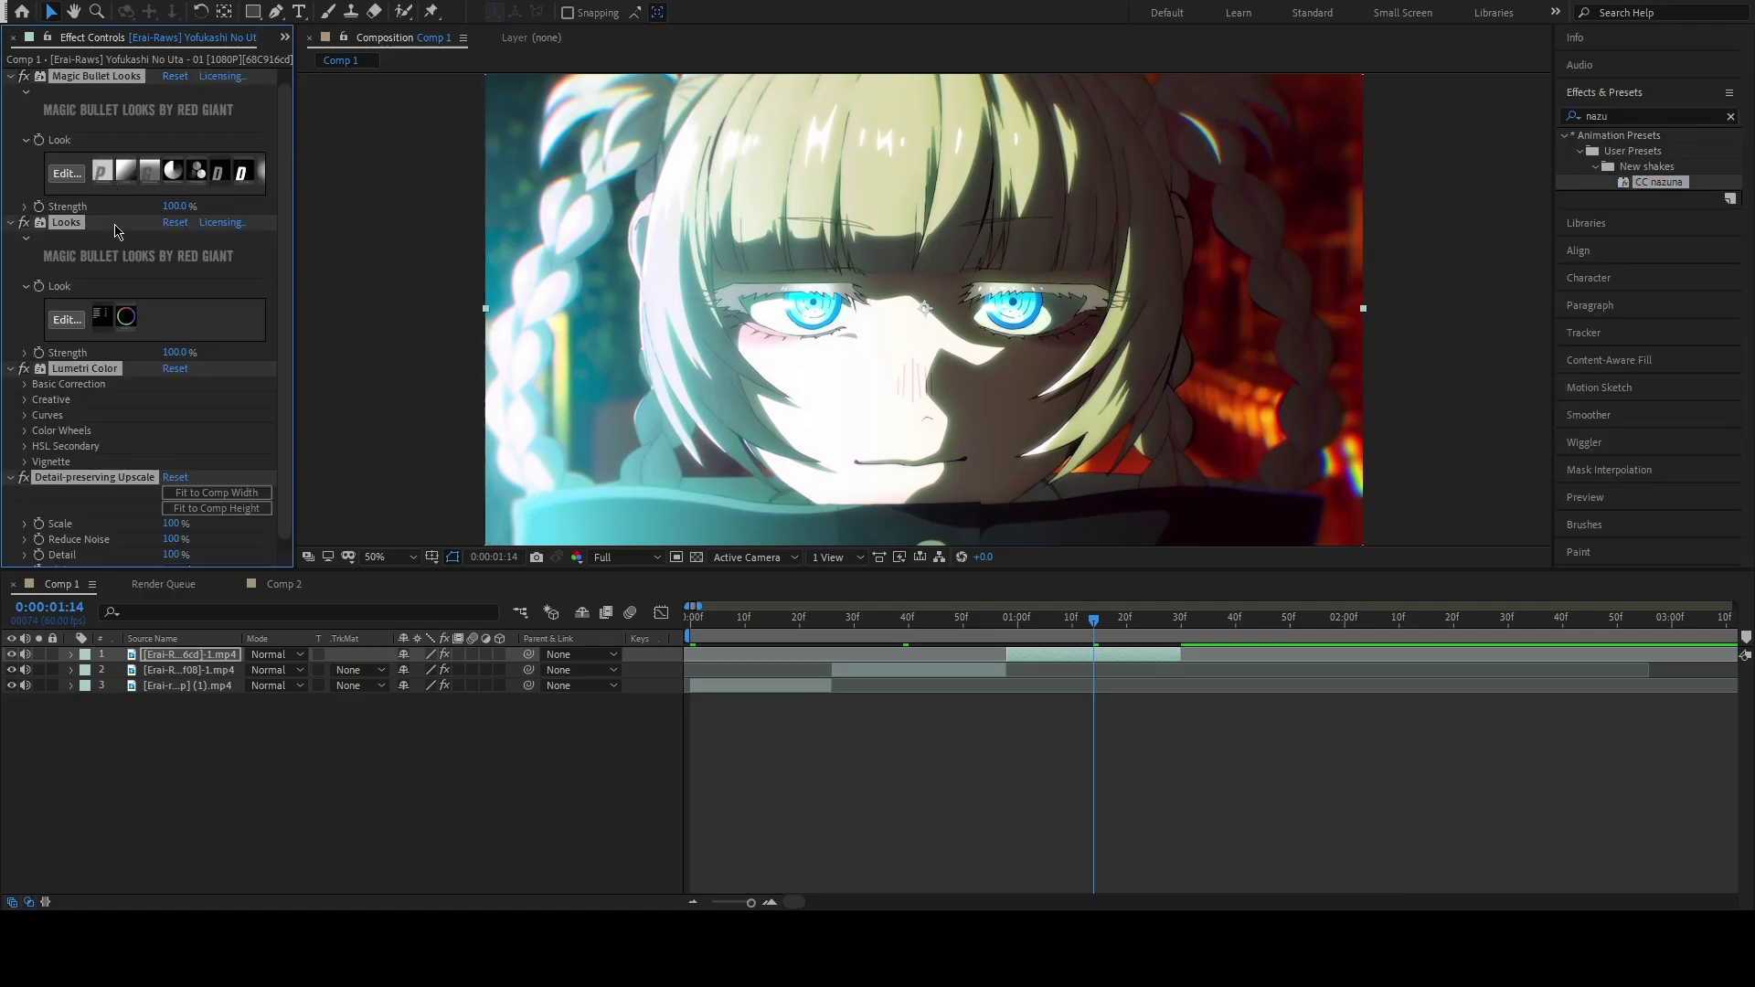
Set Magic Bullet Looks strength to 75%, collapse the effects, and re-enable Levels
scroll(124, 253, up, 1)
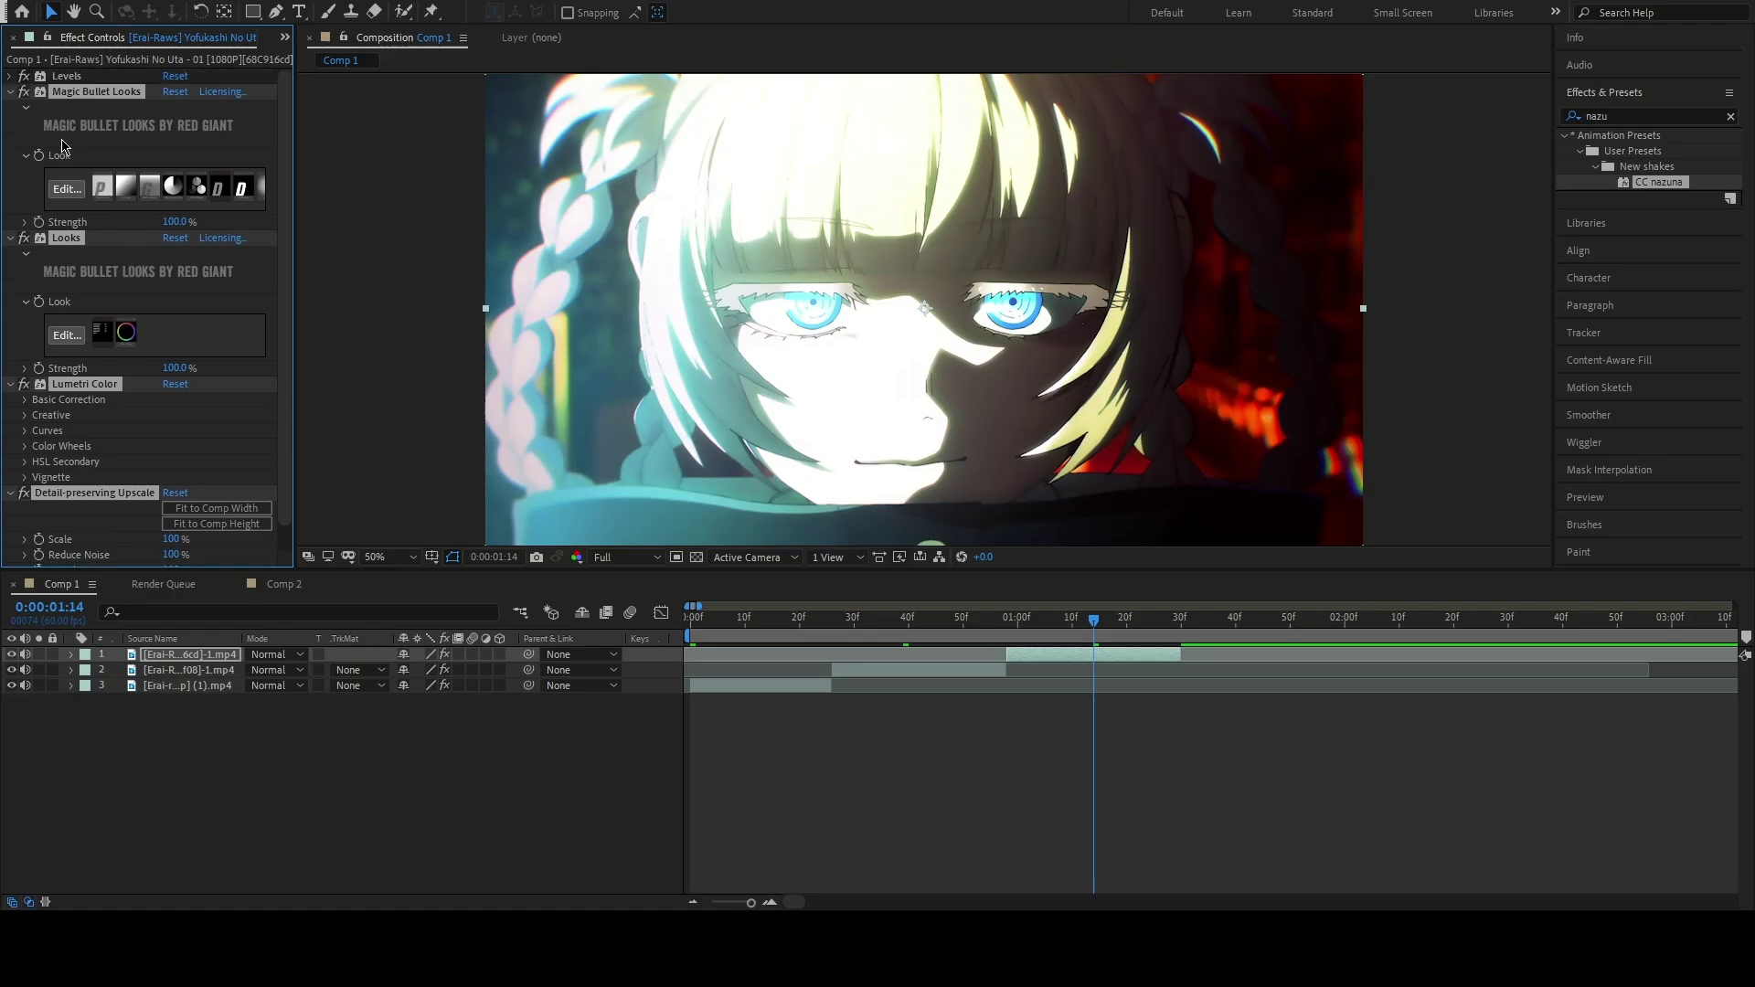
ctrl+click(10, 91)
click(11, 92)
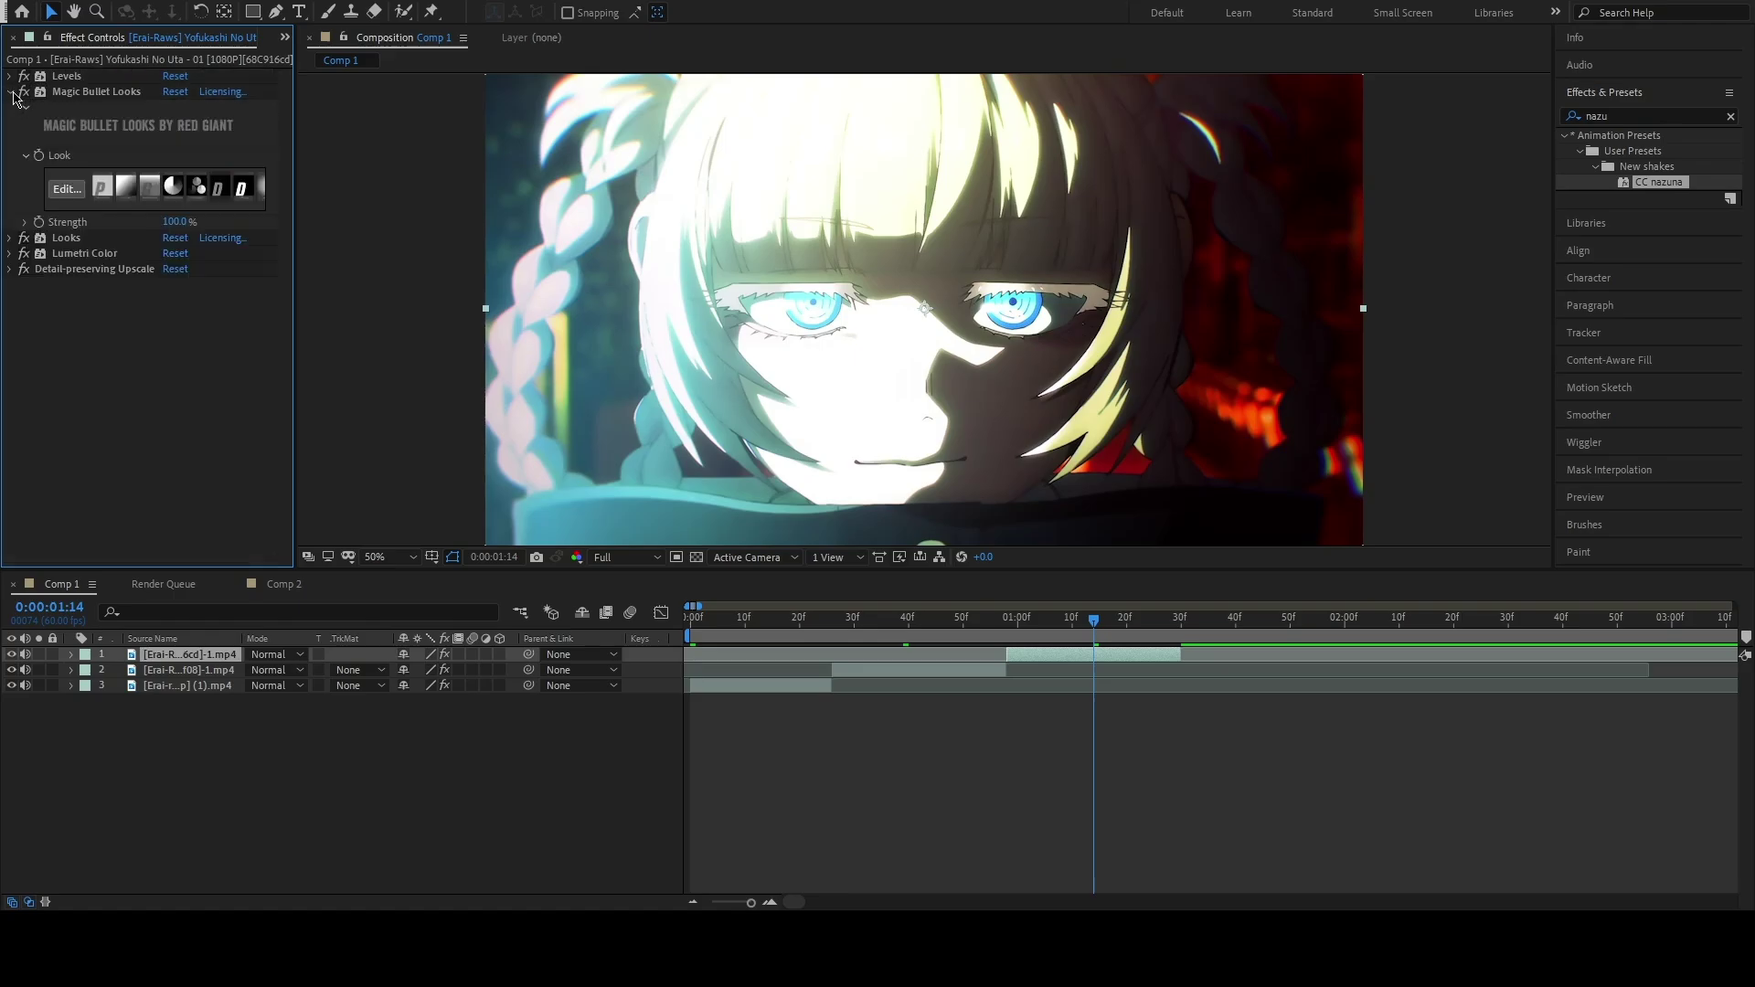
click(163, 222)
drag(151, 222, 147, 222)
click(208, 324)
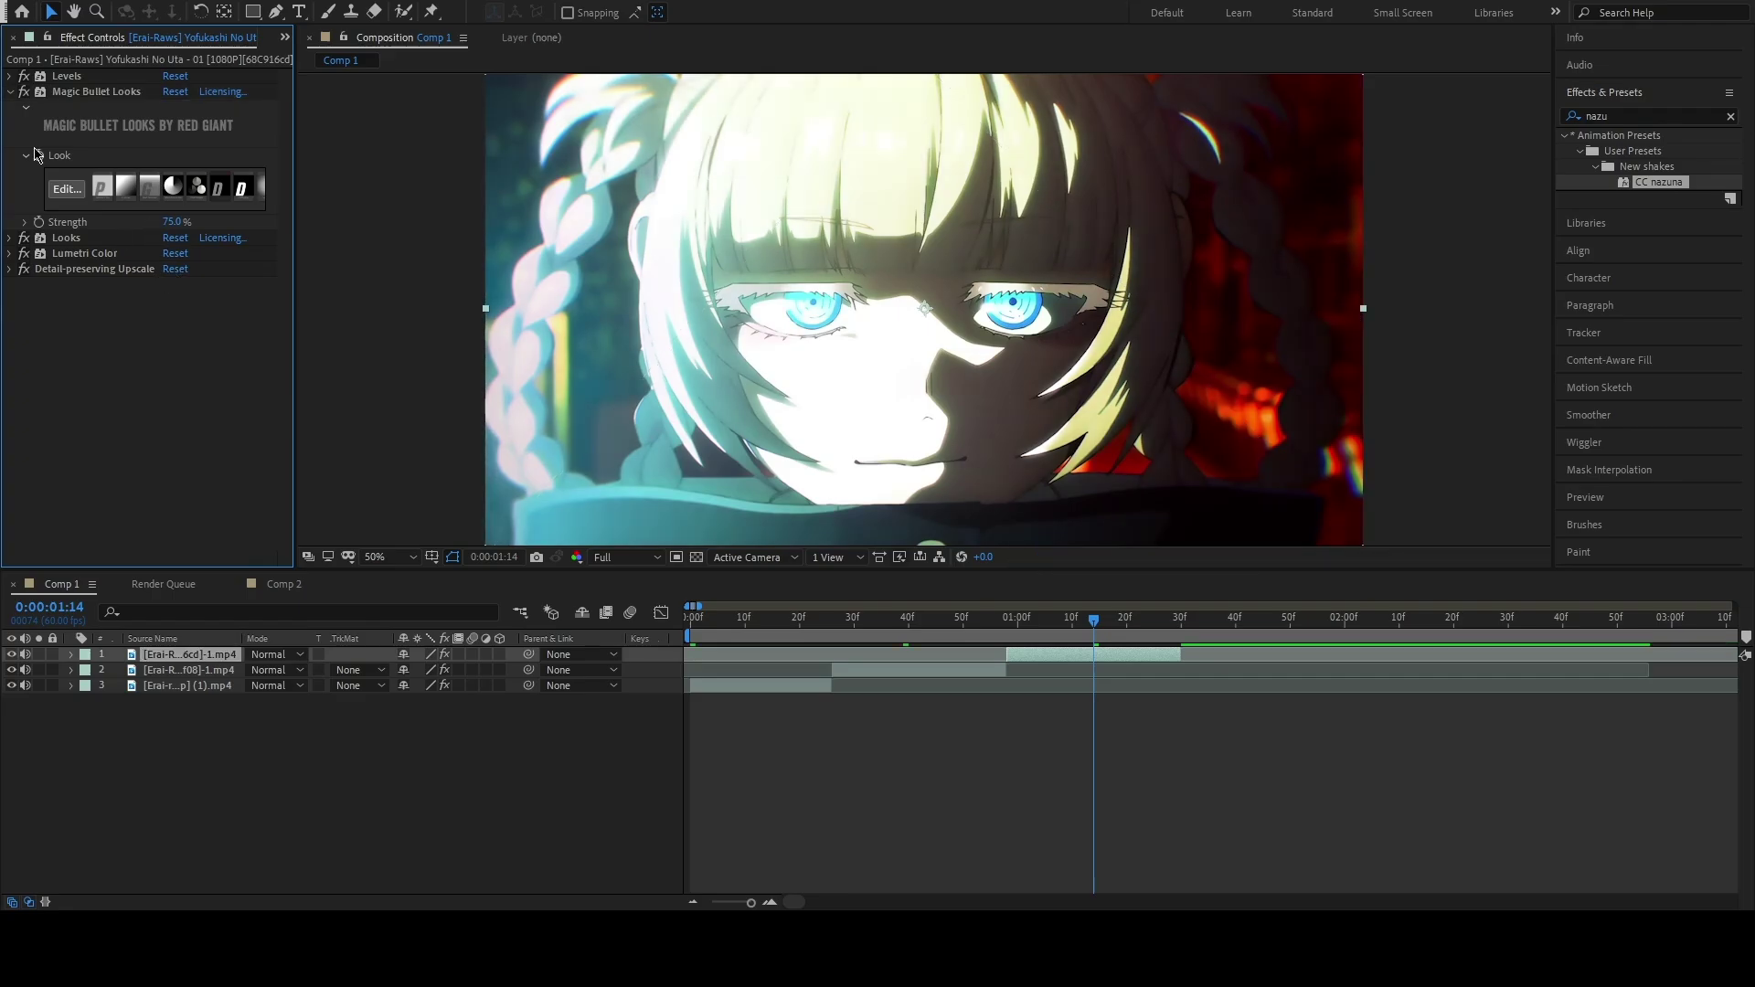
click(12, 91)
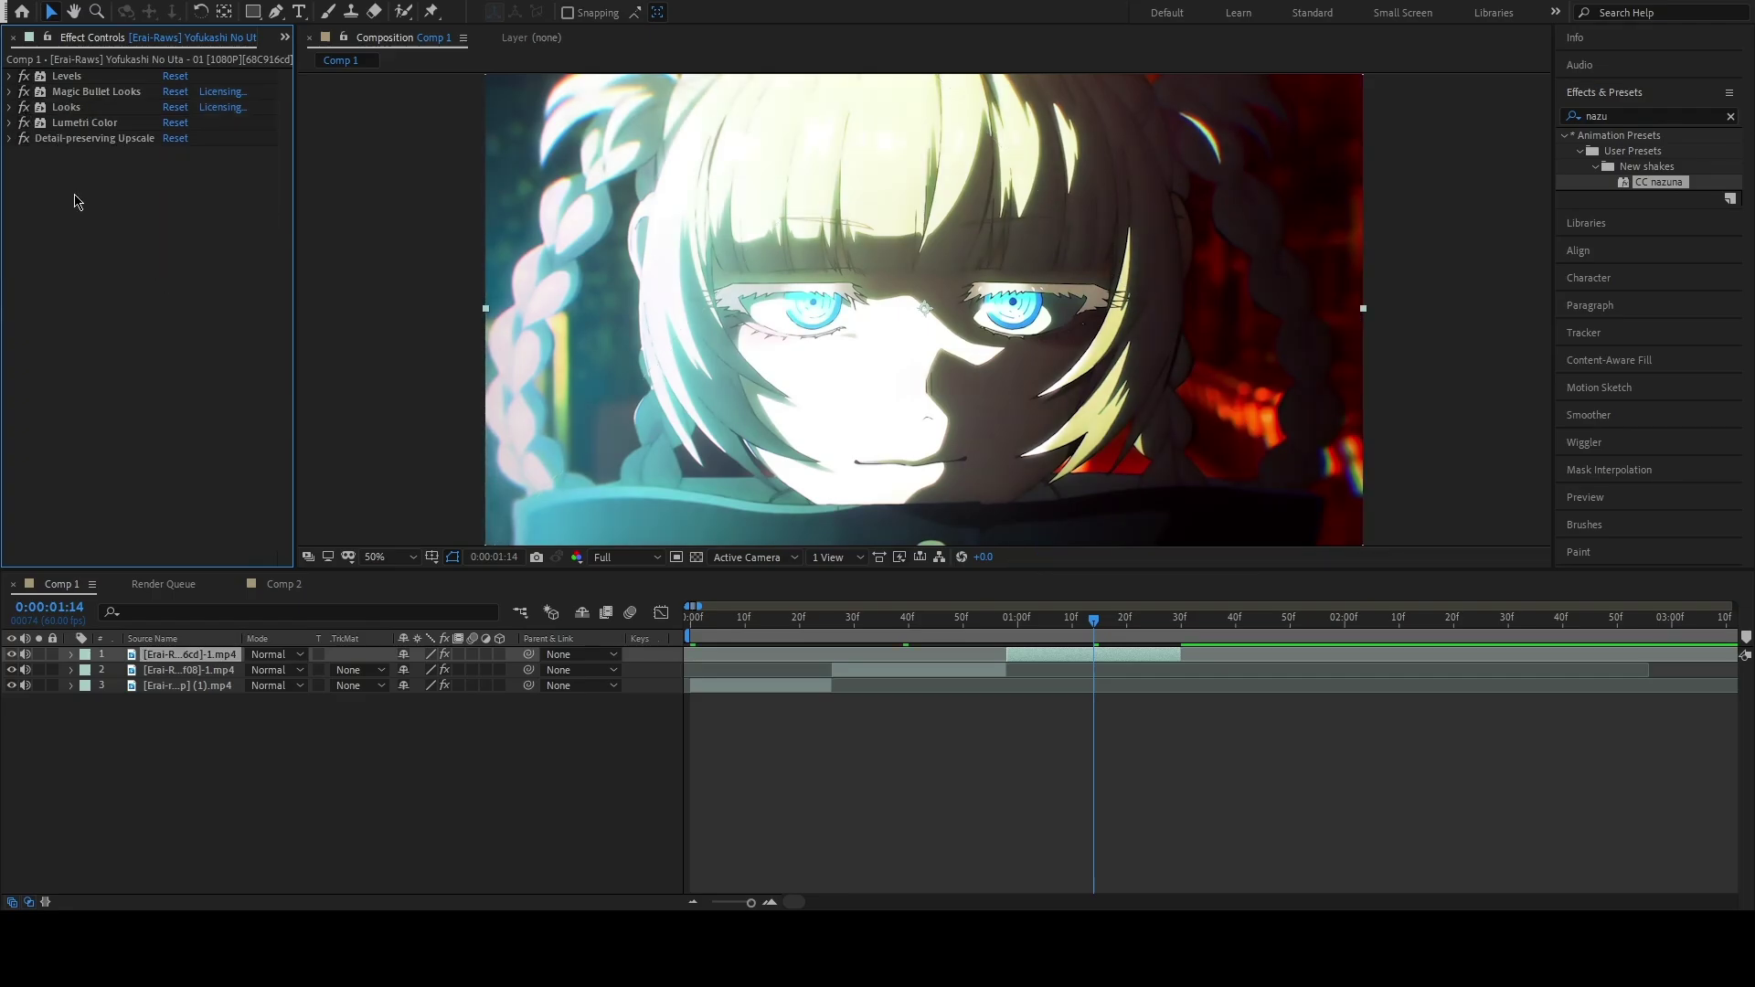
click(26, 77)
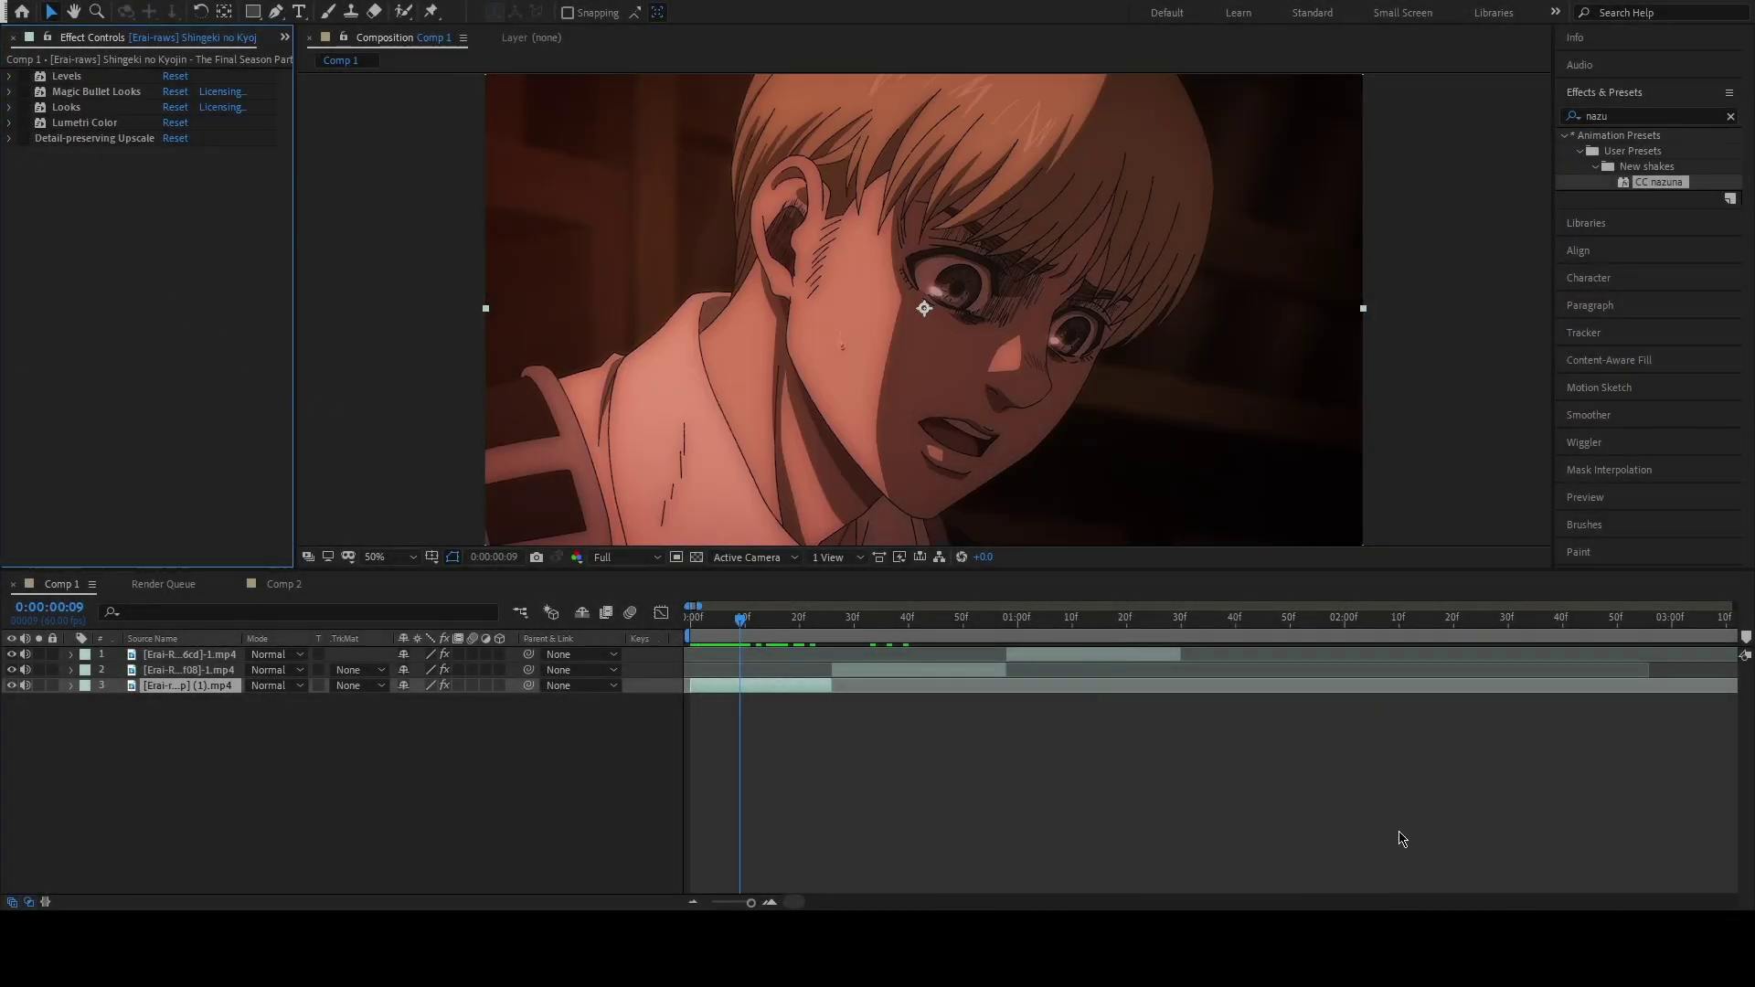
Apply Auto Levels to the Shingeki clip and move it to the top of the effects
double_click(1596, 116)
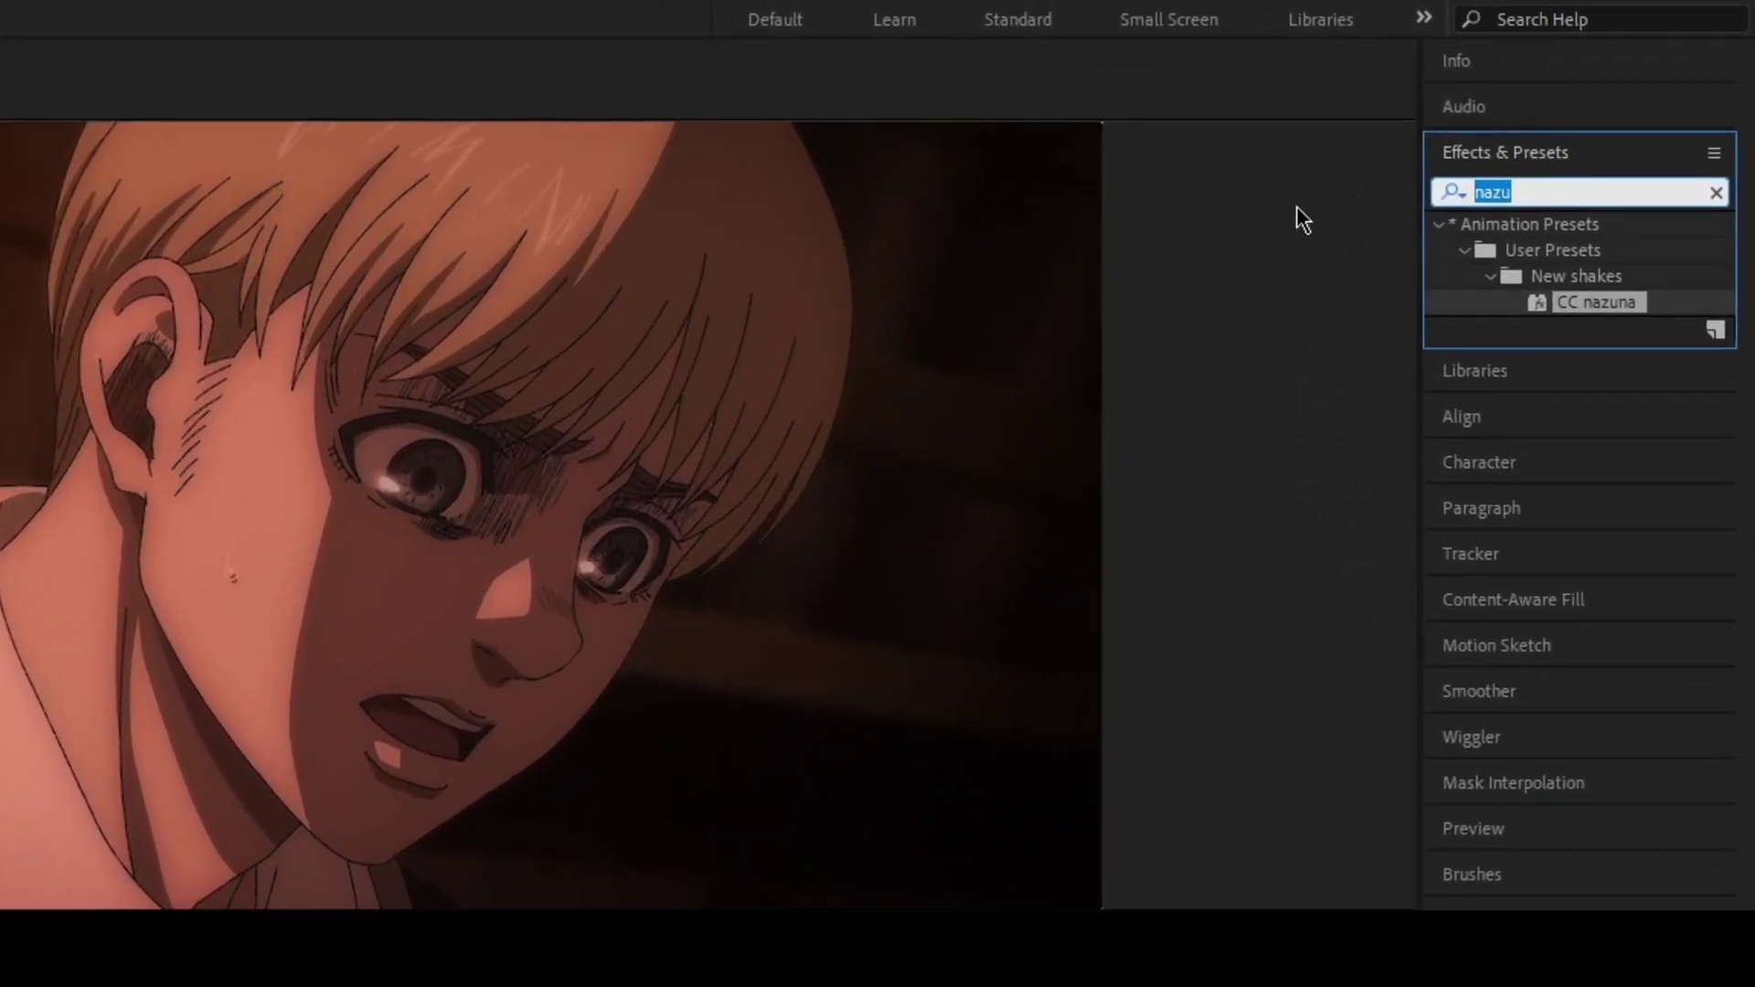
text(level)
double_click(1549, 431)
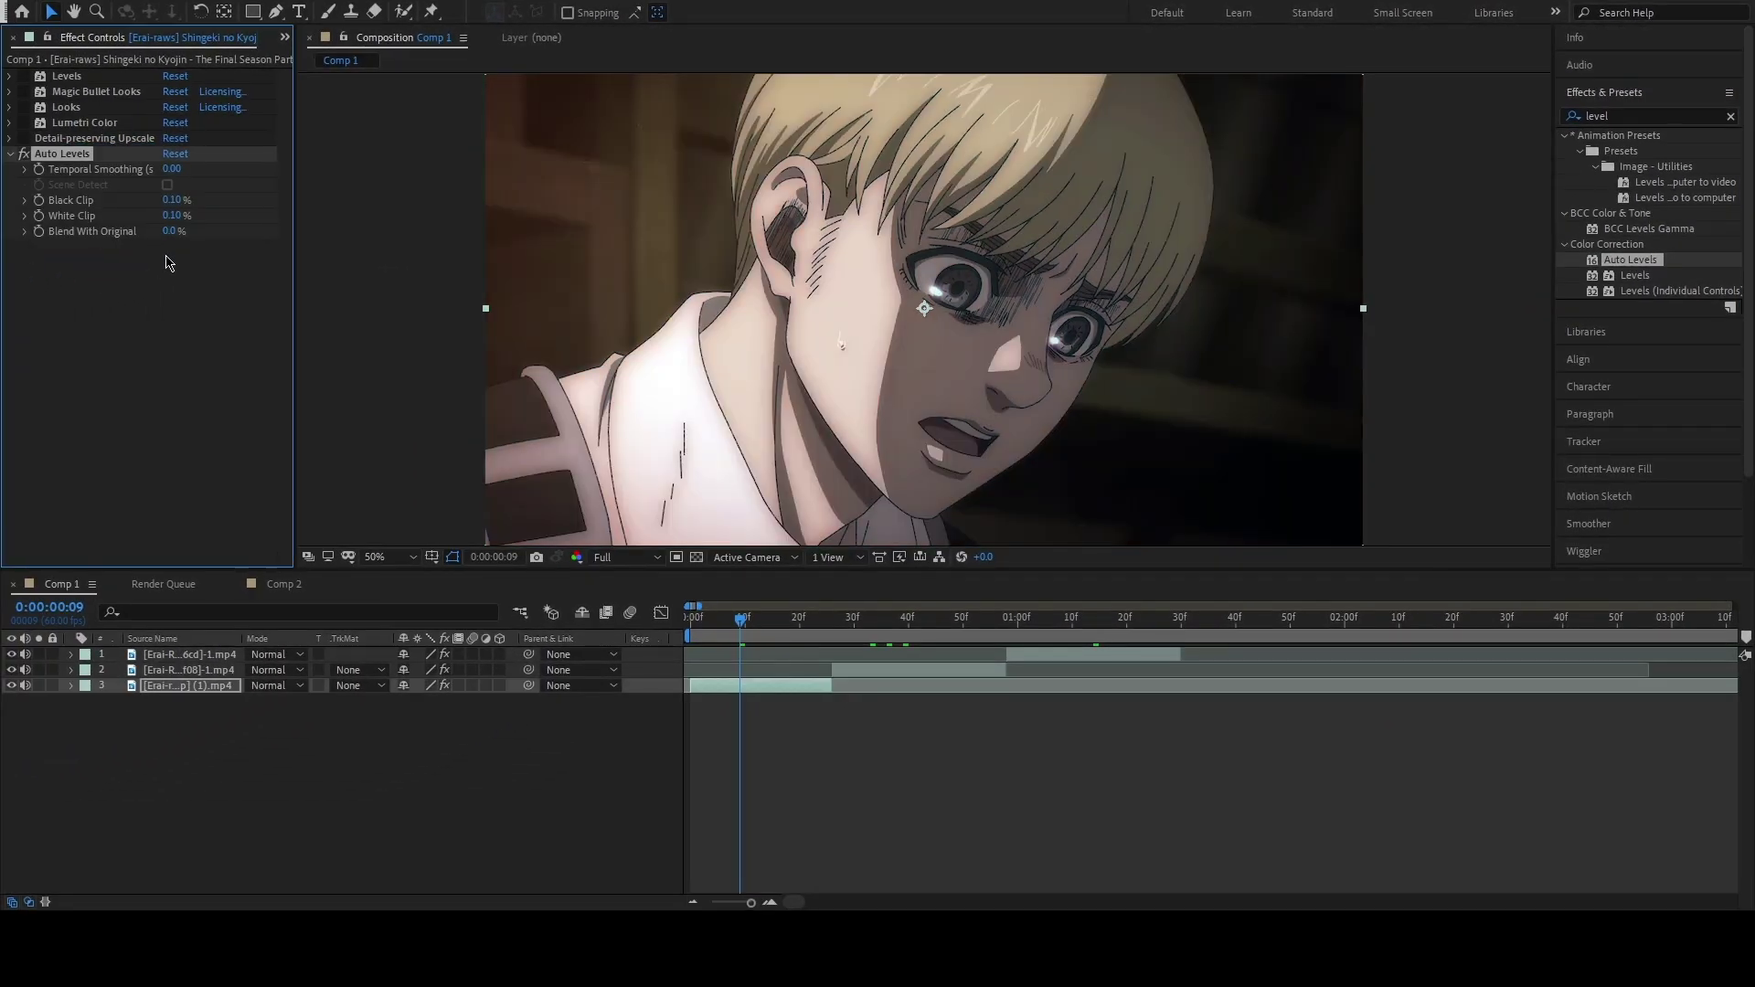
drag(62, 154, 64, 70)
click(117, 301)
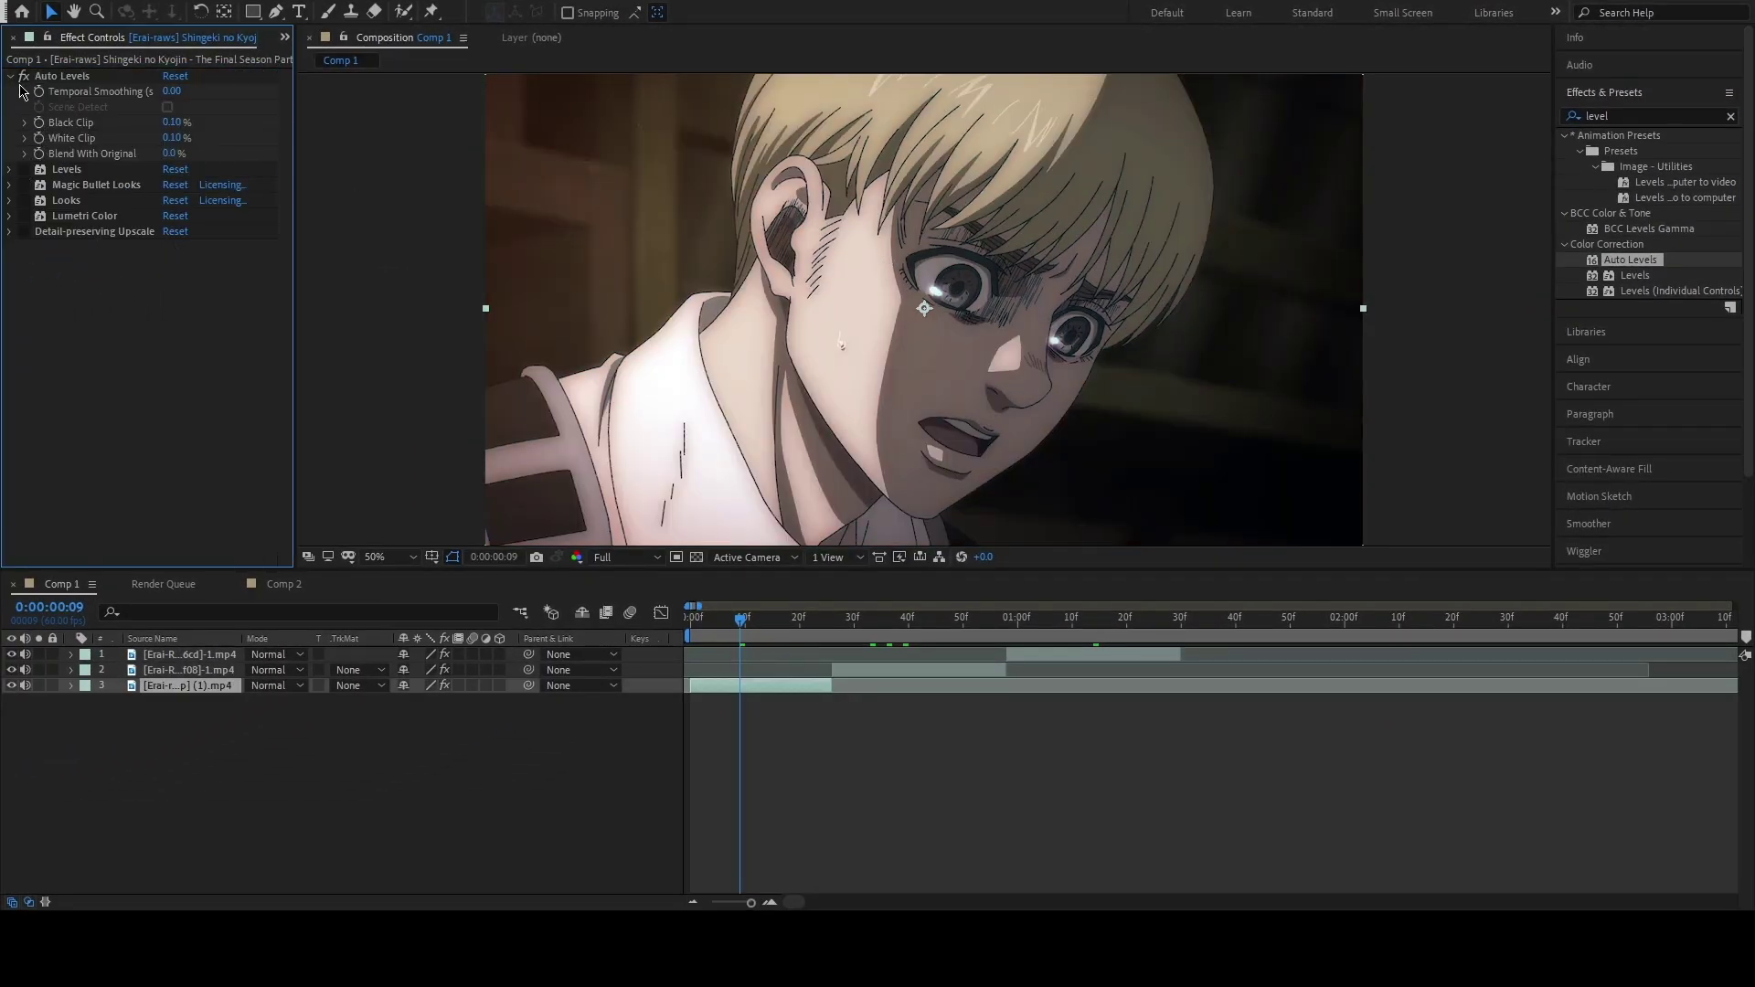
Toggle Auto Levels off and on to compare against the original clip
click(24, 77)
click(10, 78)
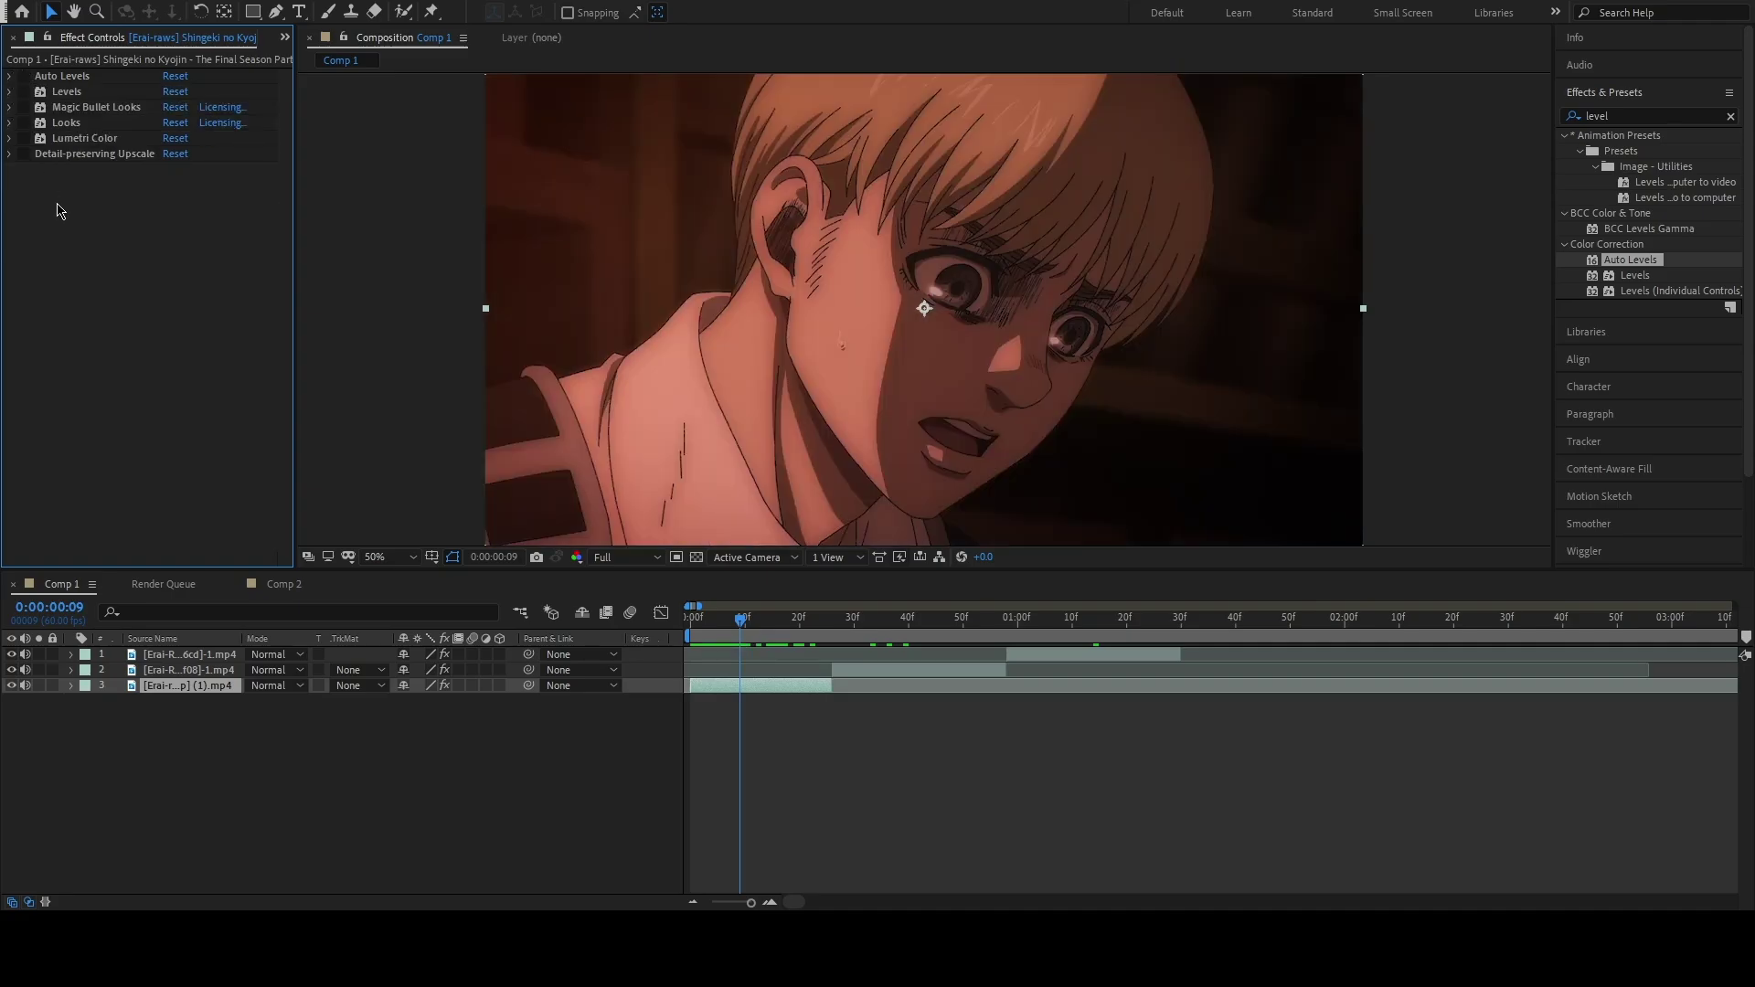
click(23, 76)
click(22, 77)
click(10, 77)
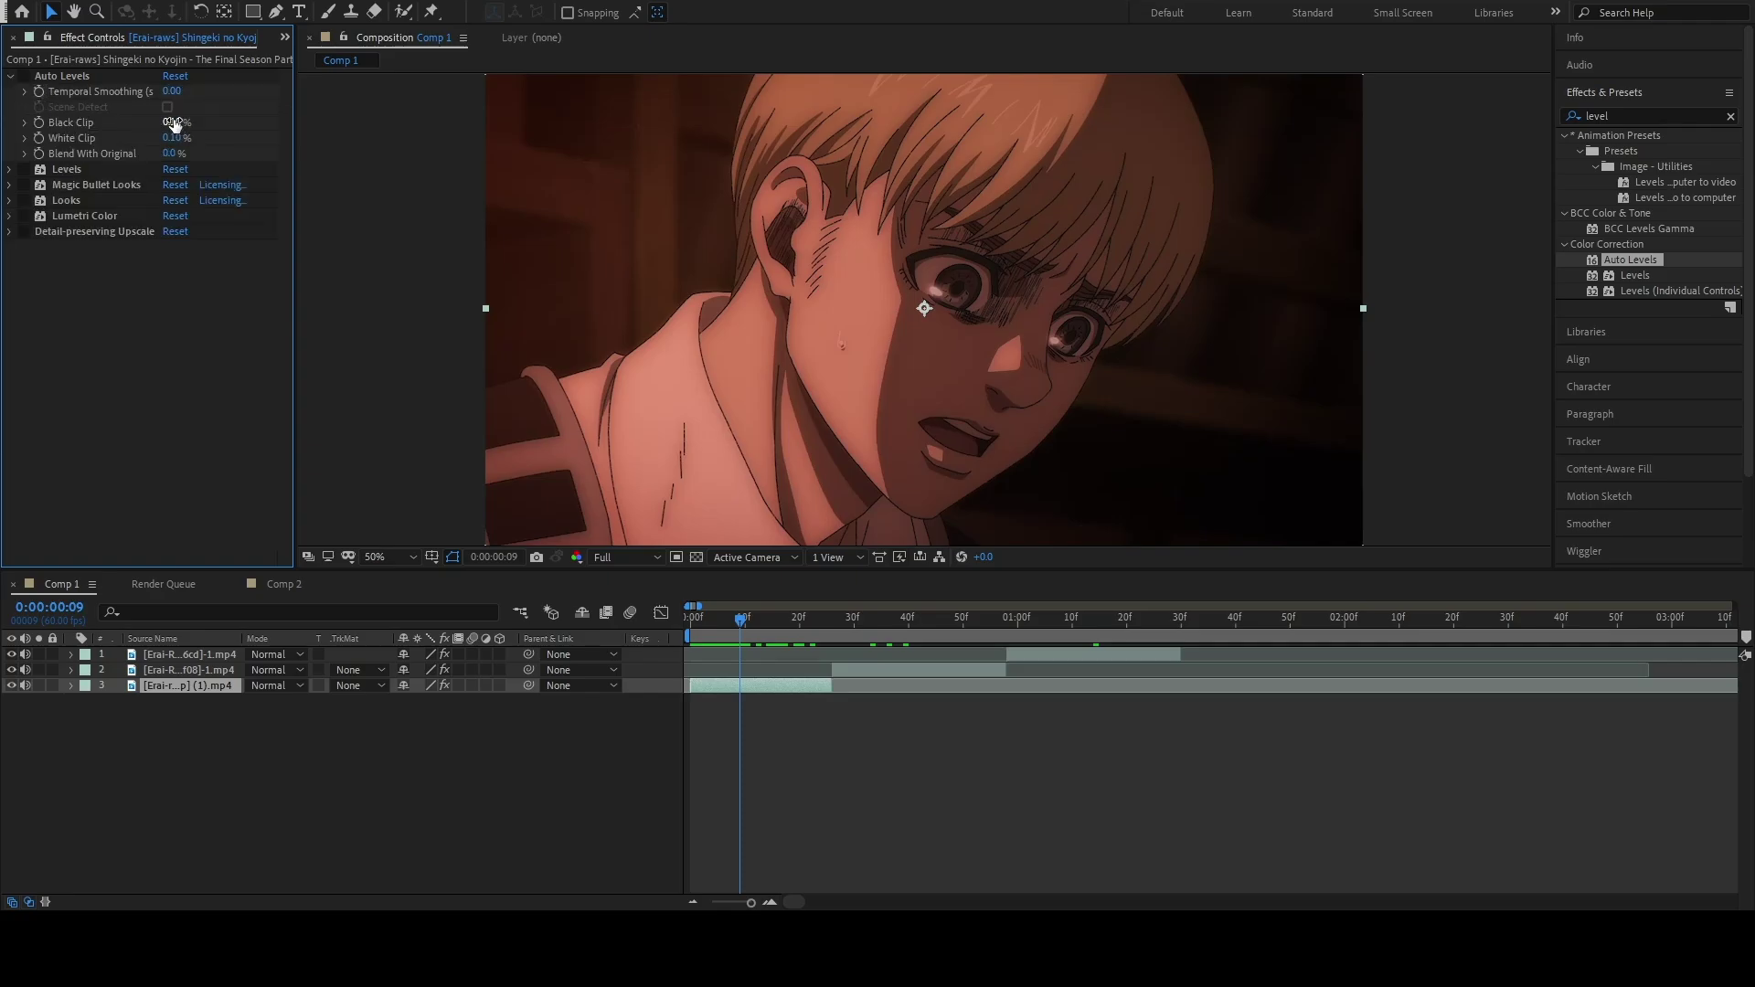
click(19, 79)
click(22, 77)
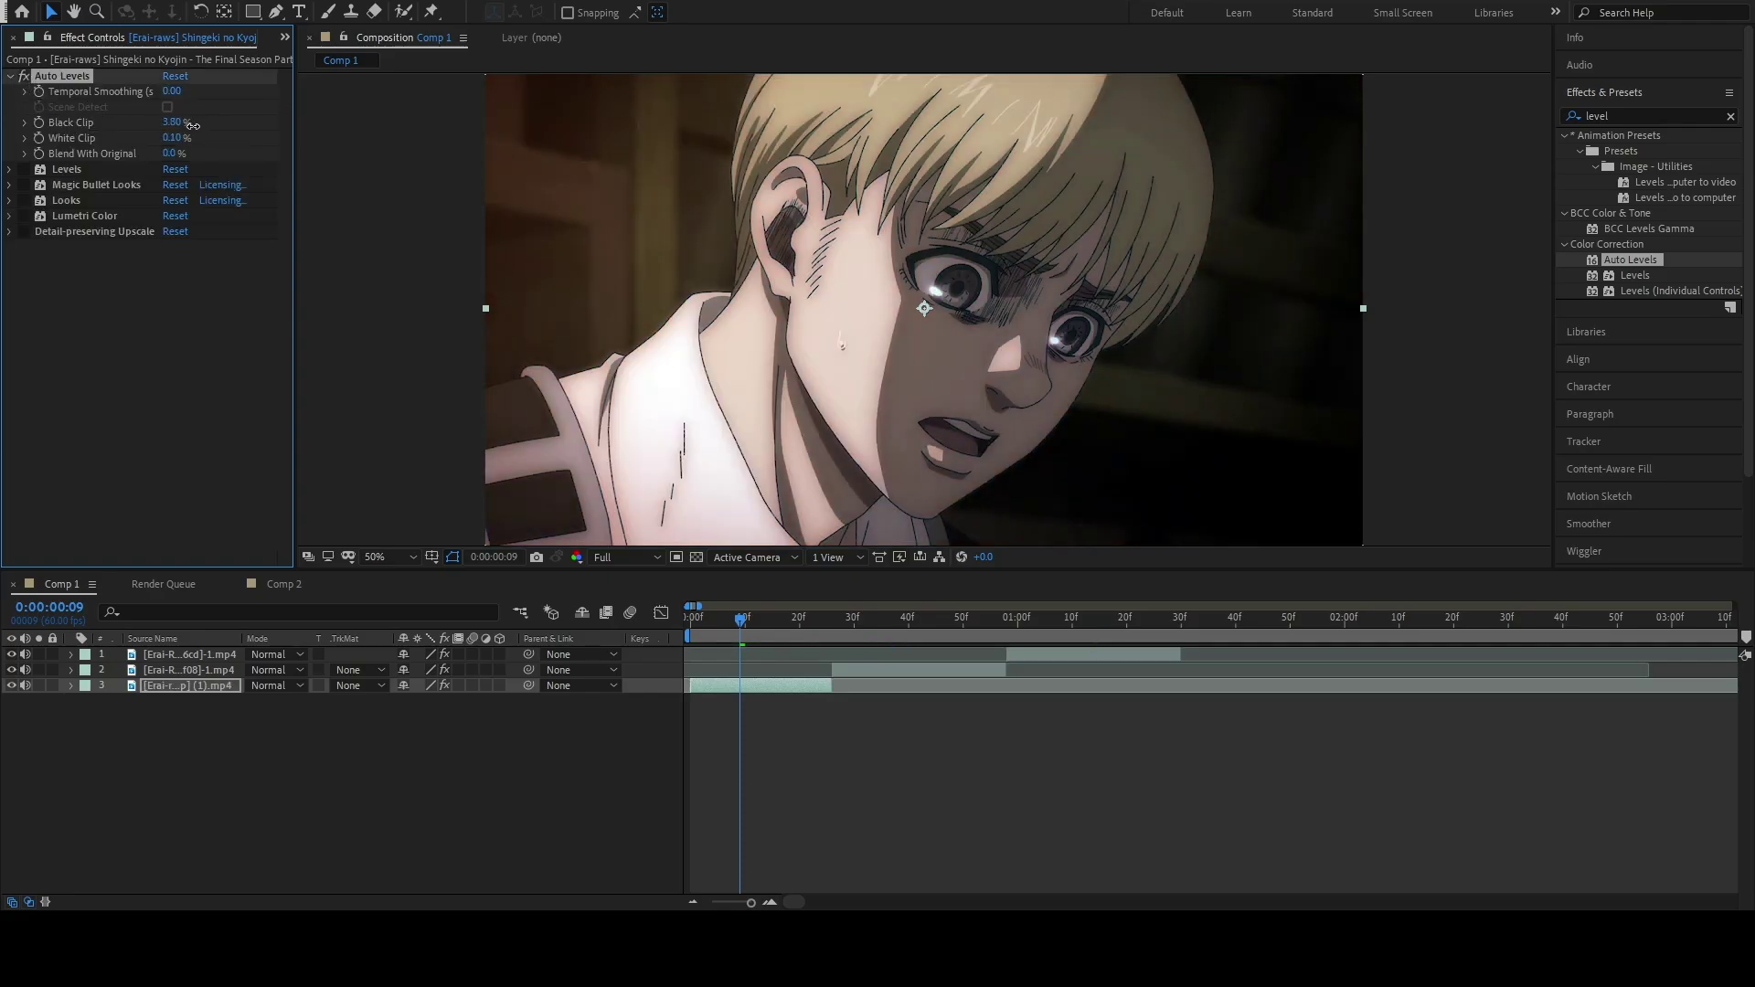
Raise Auto Levels White Clip to 1.90%, enable the grading effects, and compare
drag(171, 138, 186, 136)
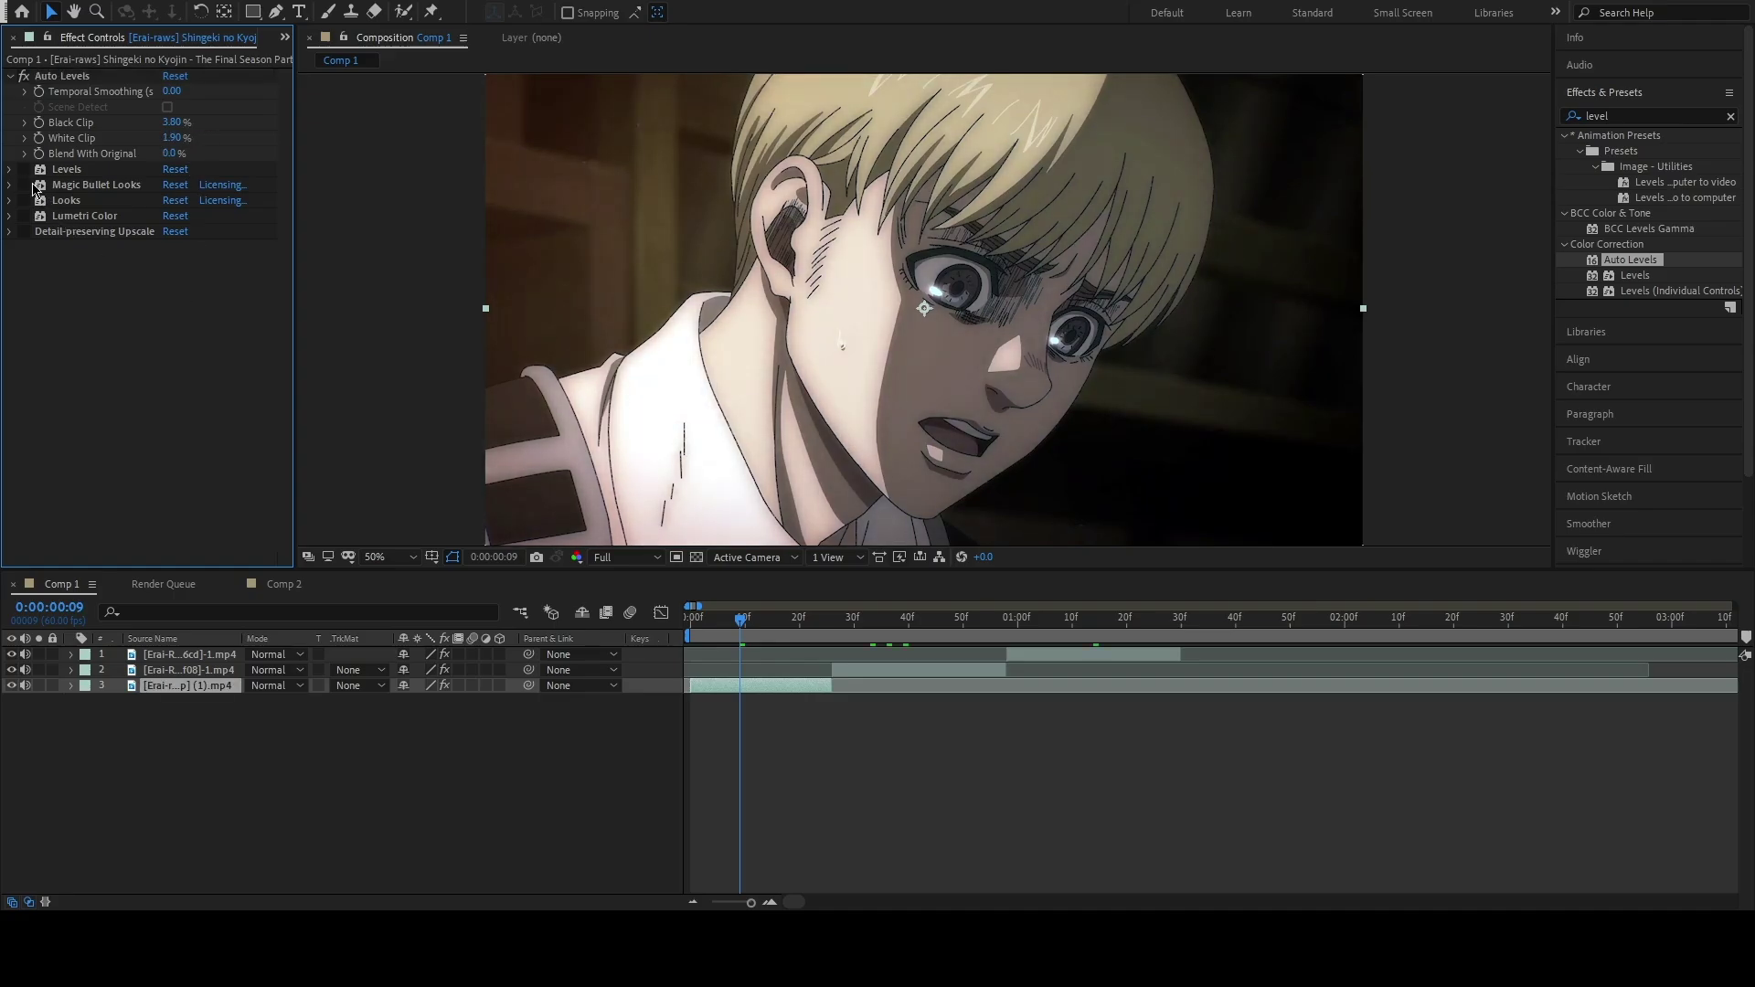
drag(24, 185, 24, 234)
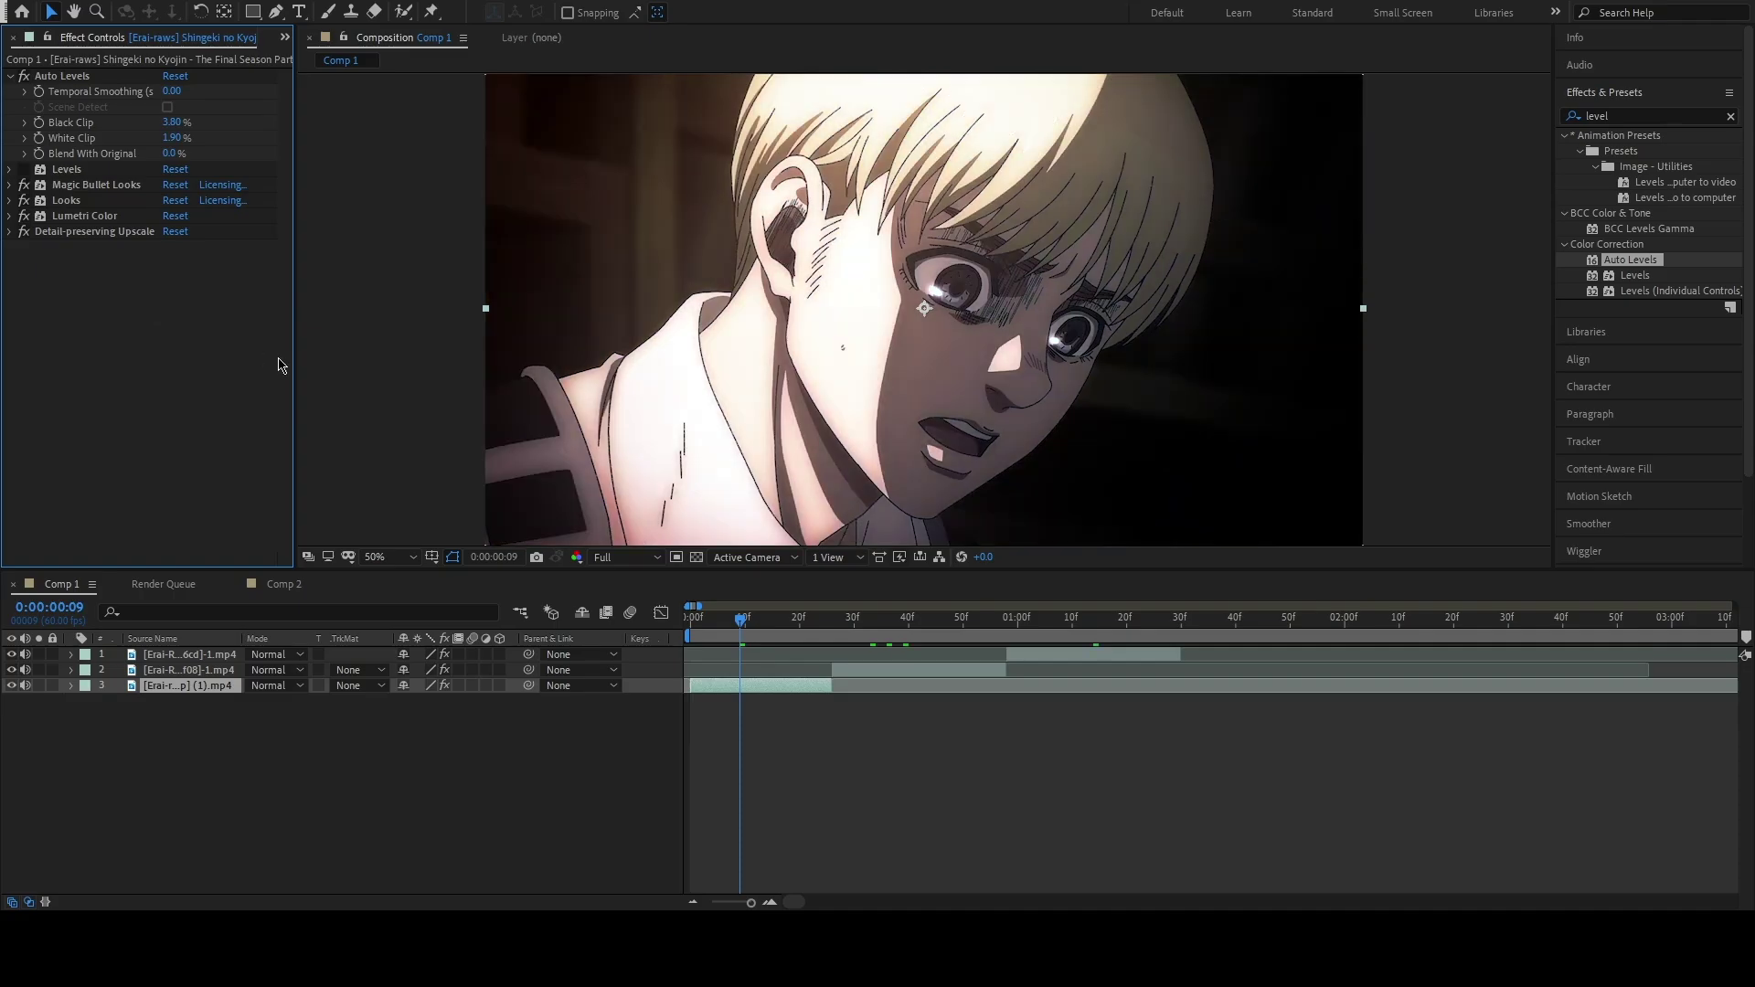
click(24, 76)
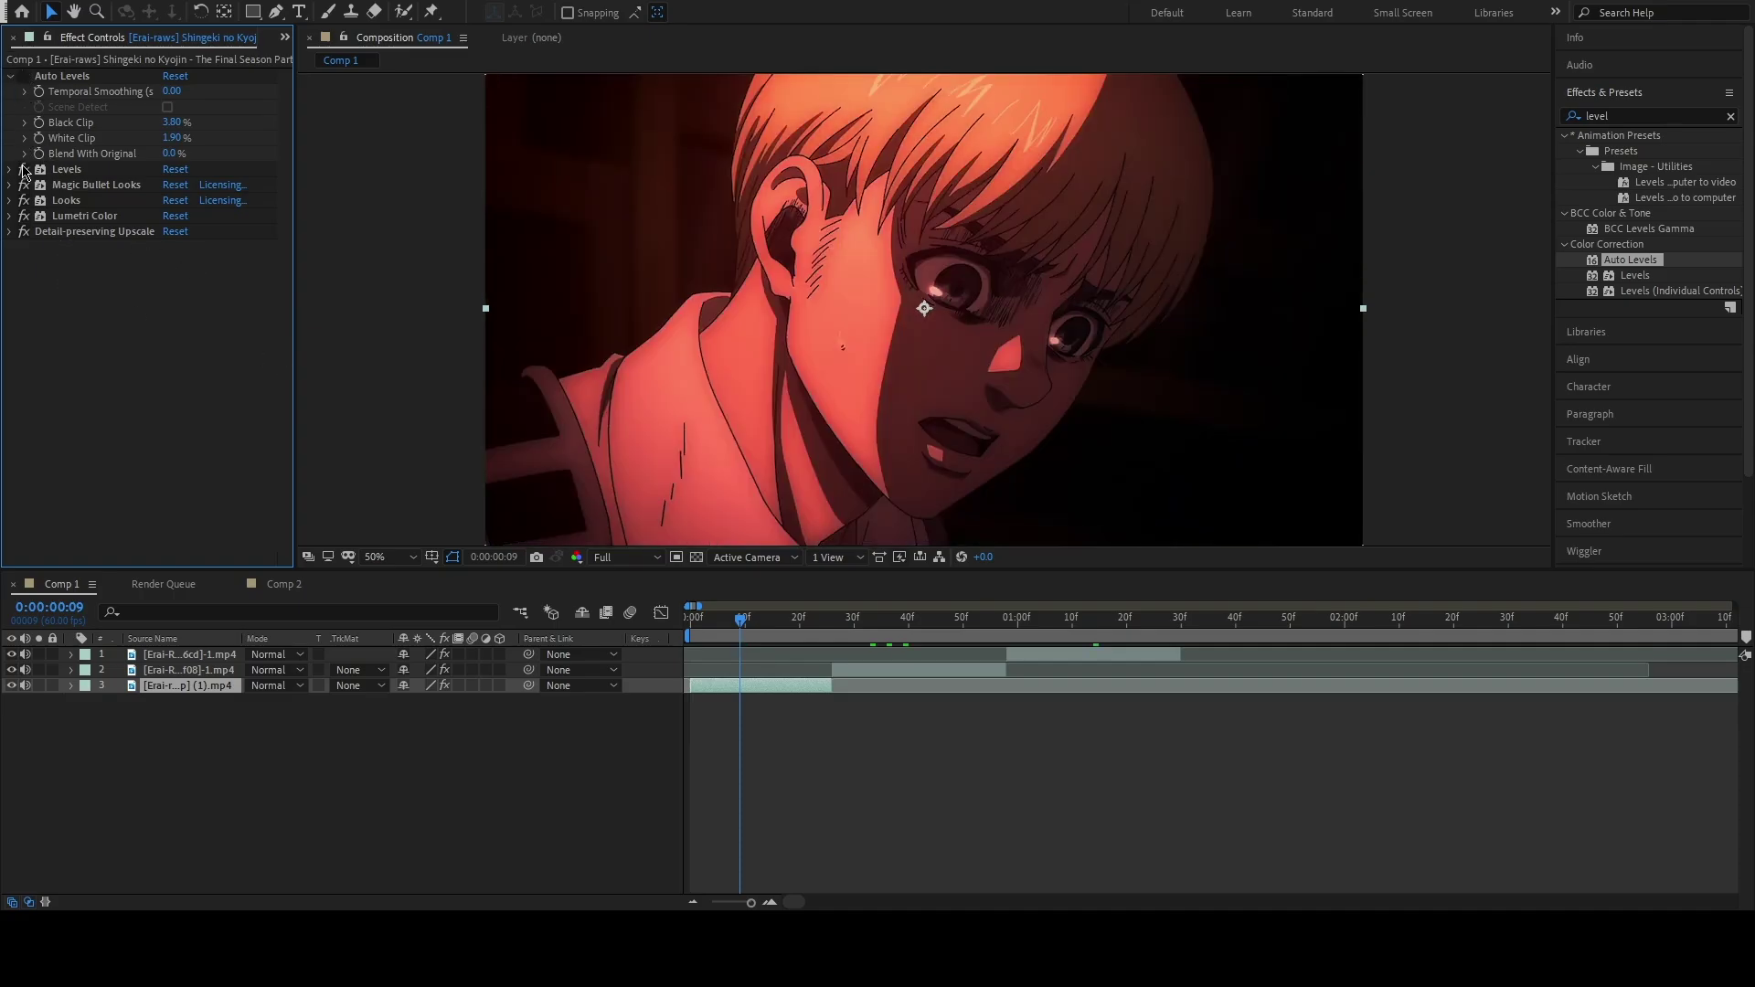
click(24, 169)
Add Auto Levels atop the Yofukashi clip's effects and enable its grading effects
click(24, 76)
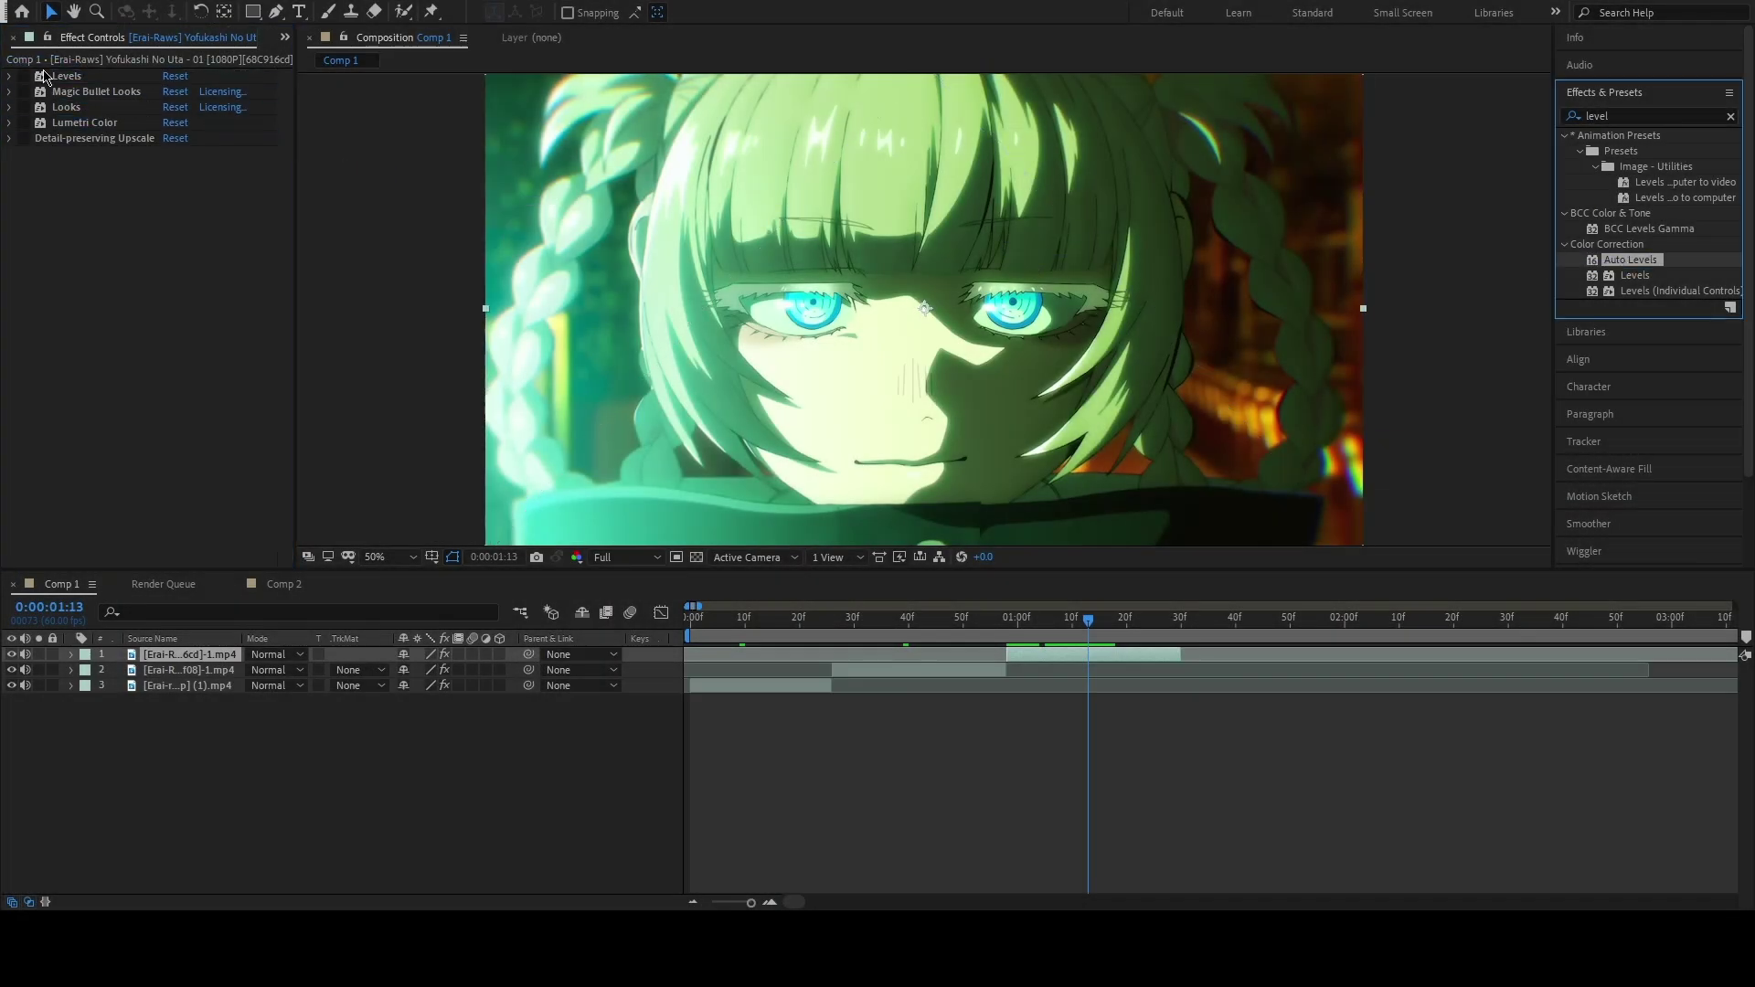
drag(42, 70, 89, 68)
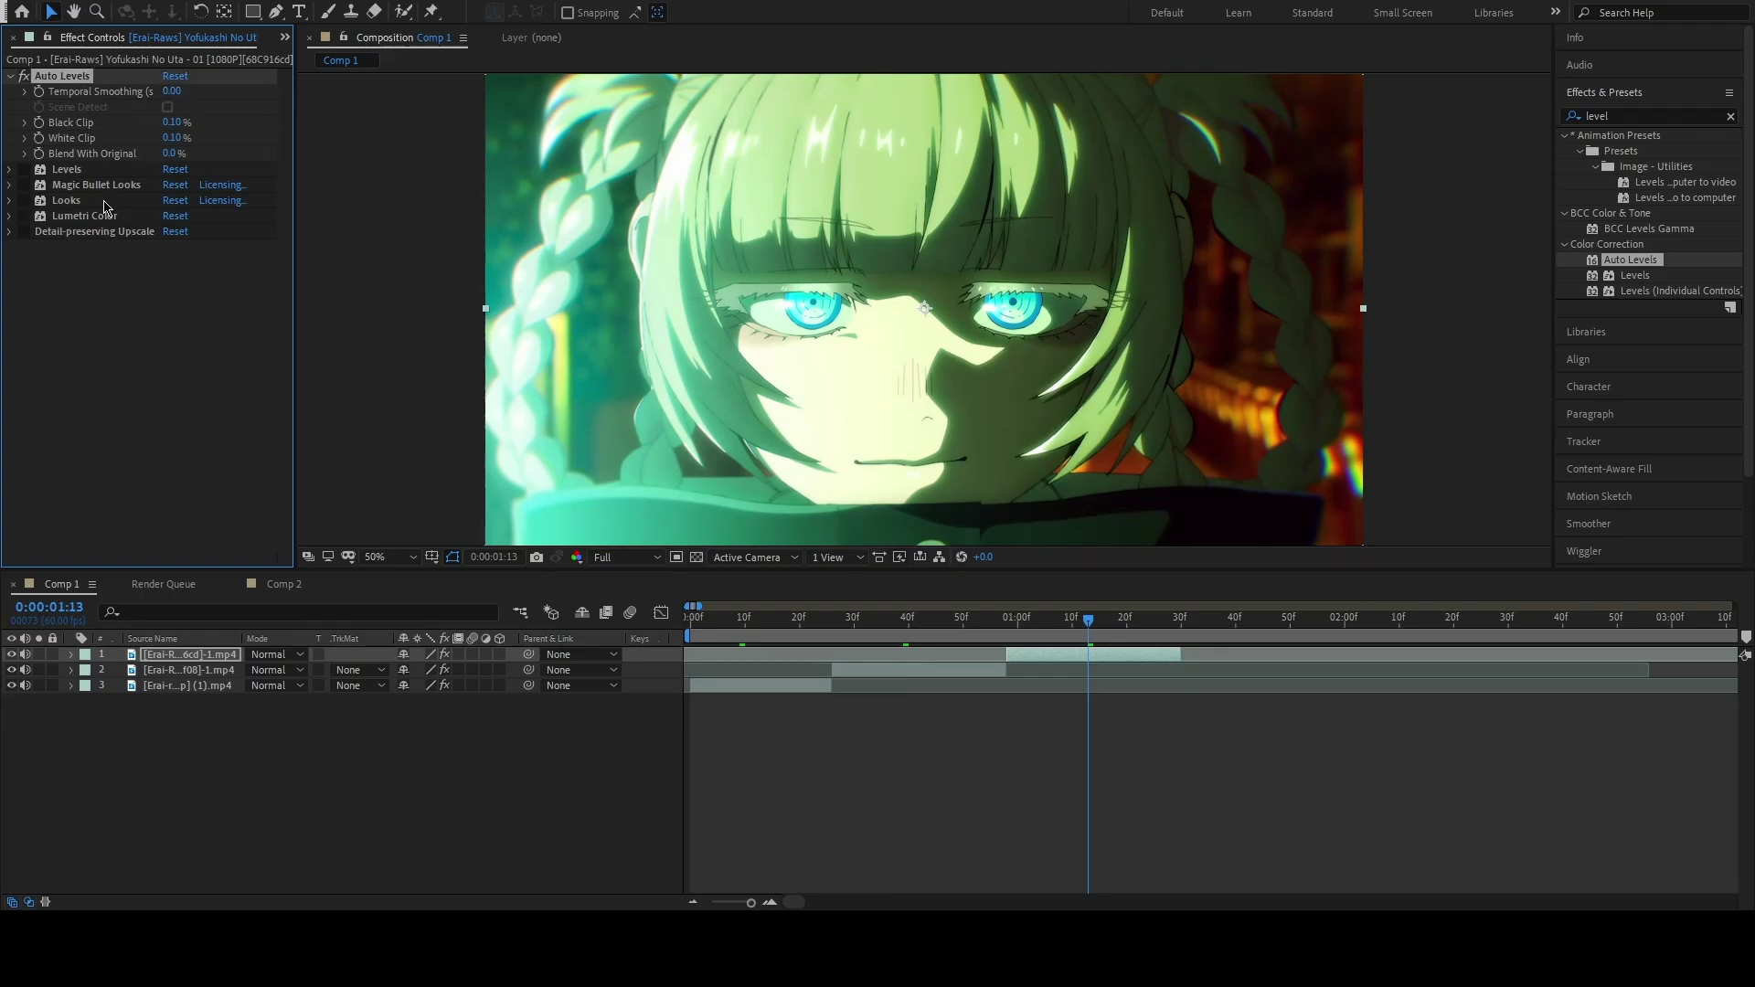
drag(25, 187, 17, 243)
click(124, 320)
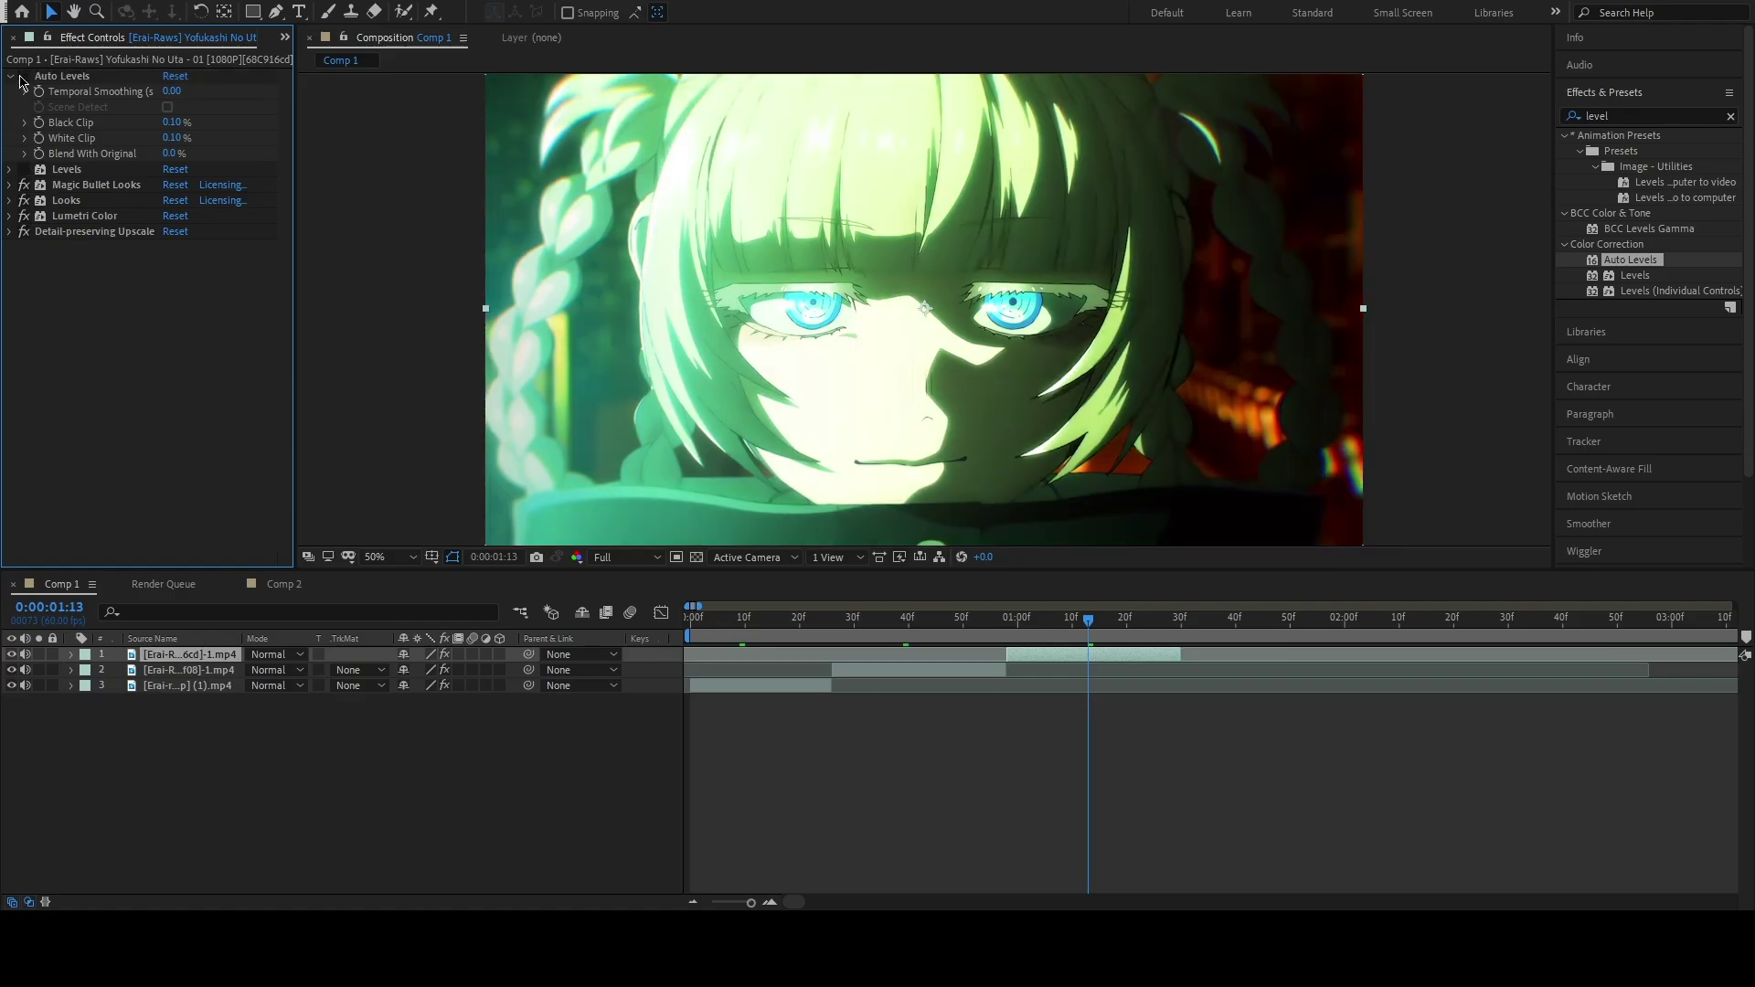
click(23, 169)
click(24, 169)
Set Black Clip to 8.20% and White Clip to 5.50%, then switch Auto Levels off for Levels
drag(172, 122, 215, 120)
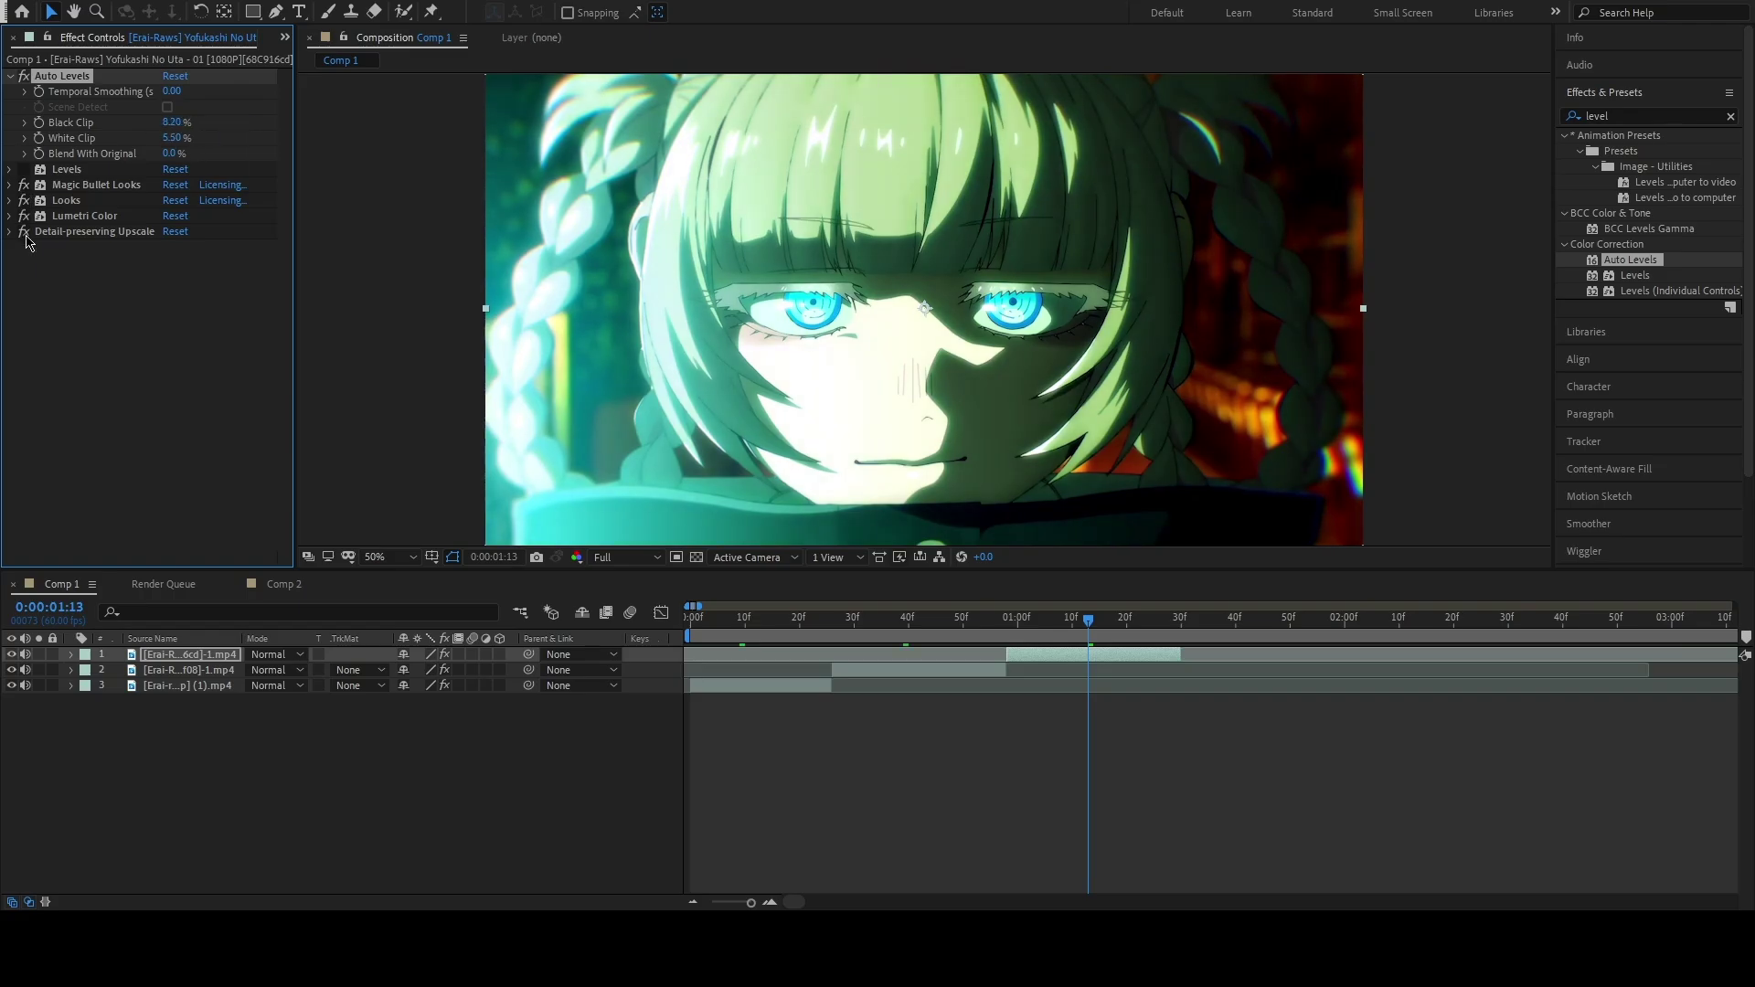
click(125, 324)
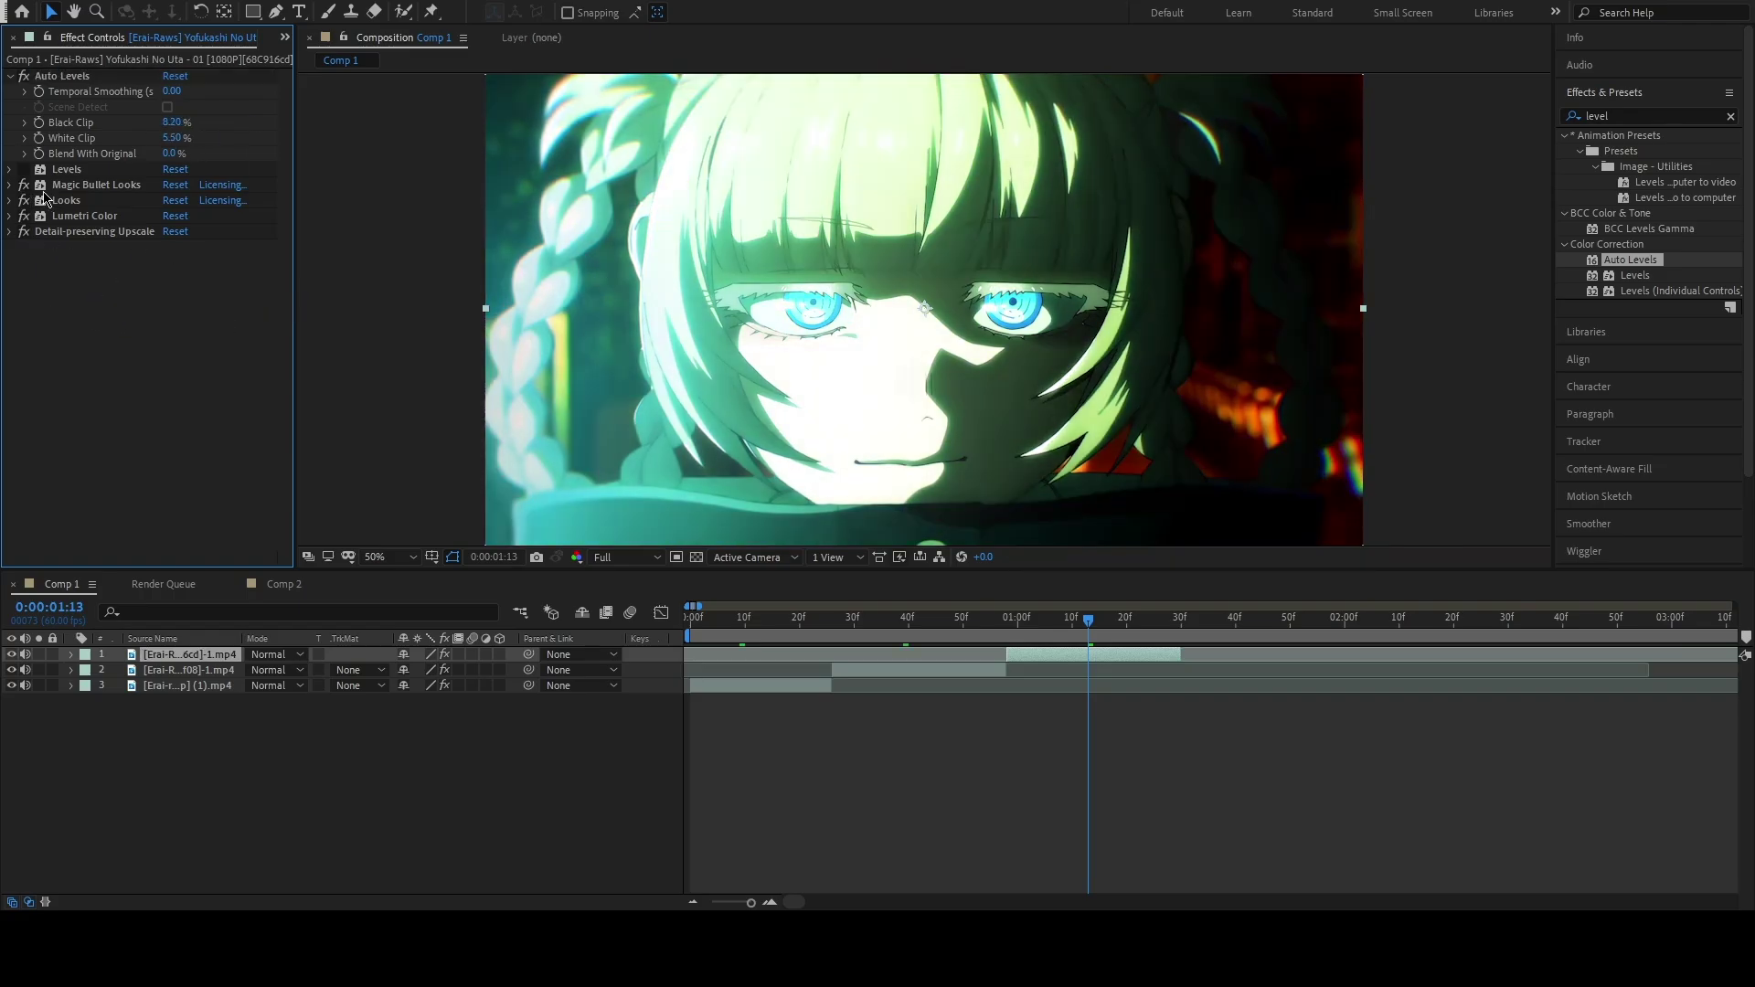
click(24, 77)
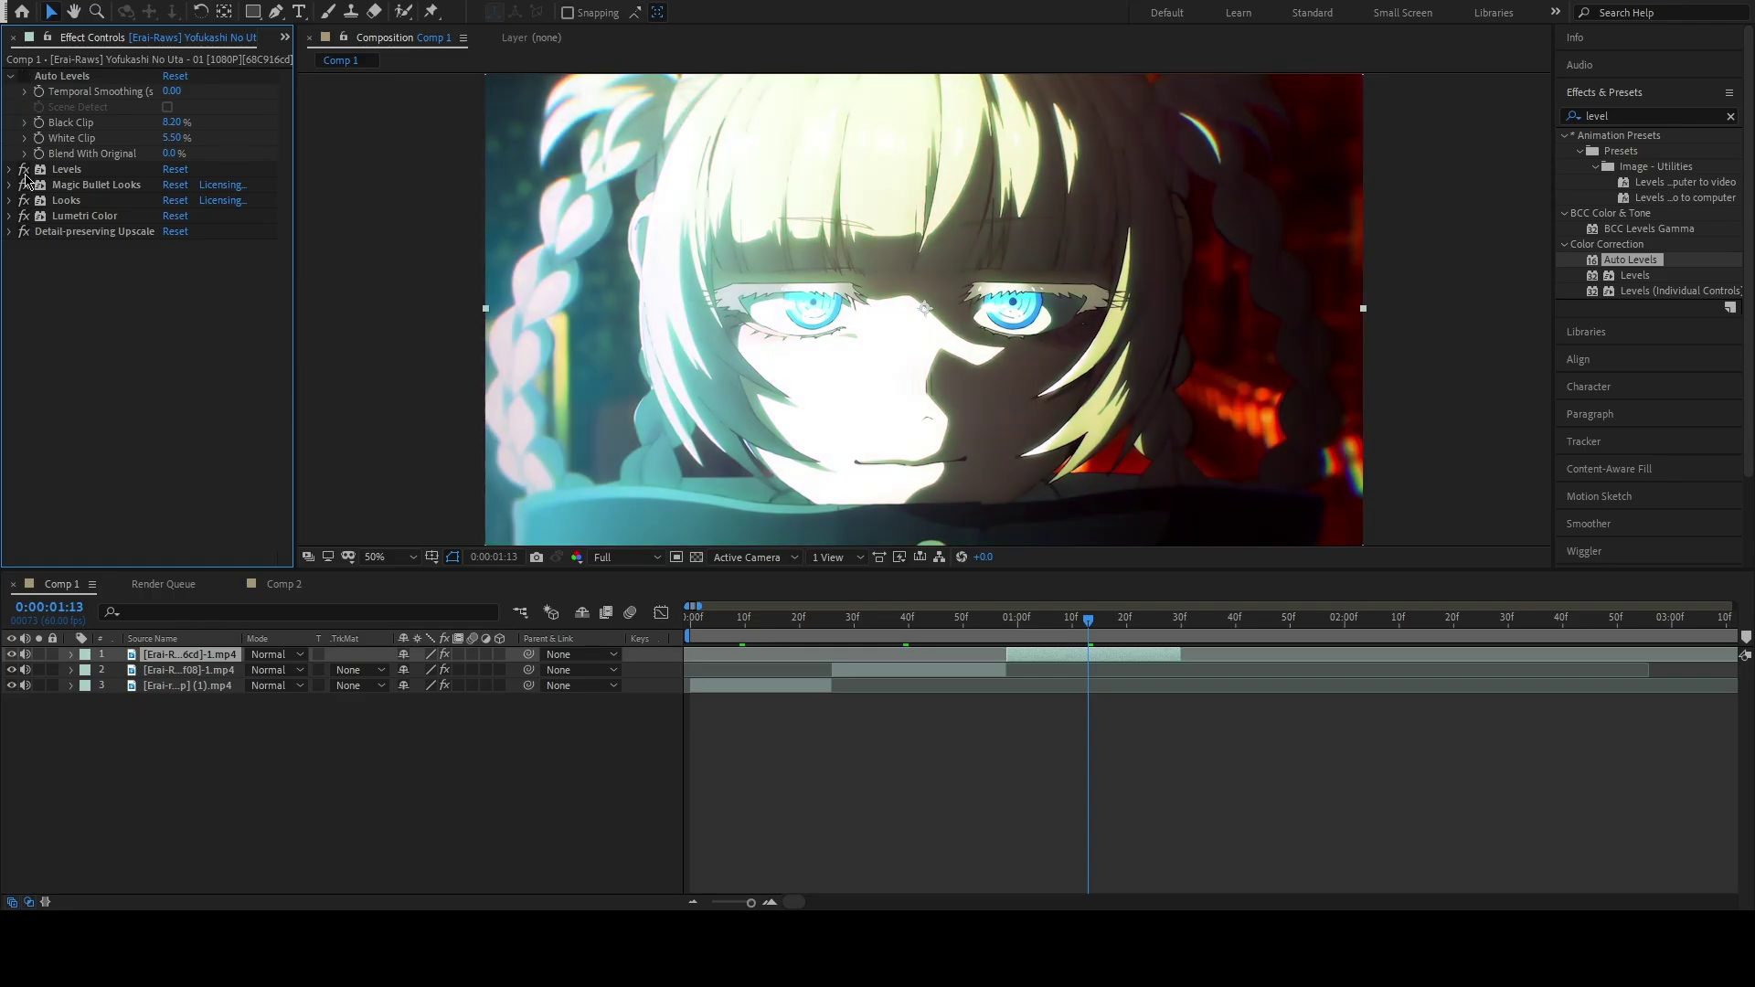